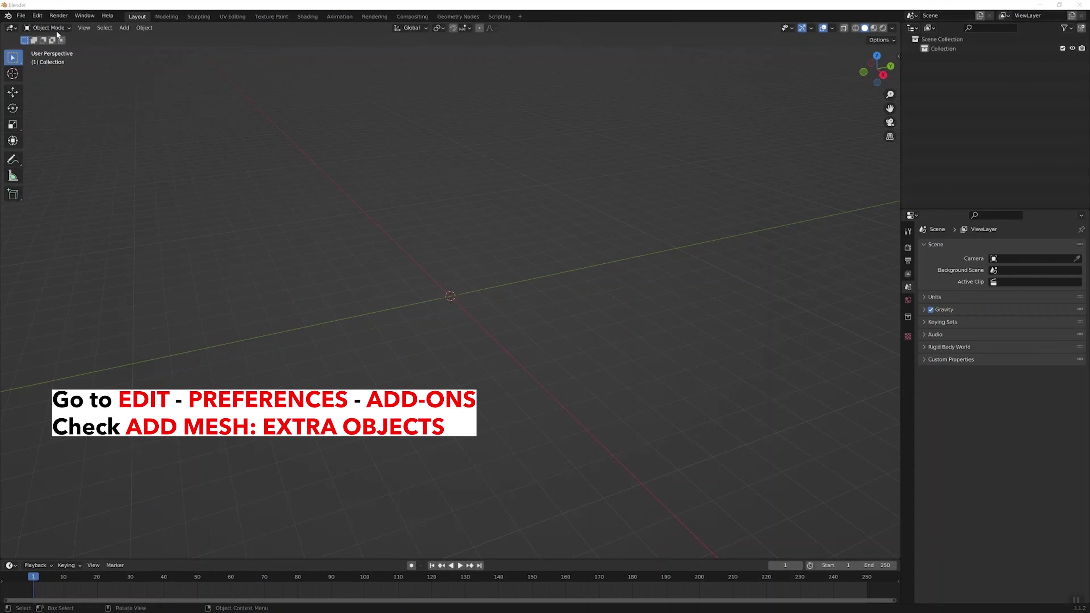
Tick the Add Mesh: Extra Objects add-on in Preferences > Add-ons, then close Preferences
click(38, 16)
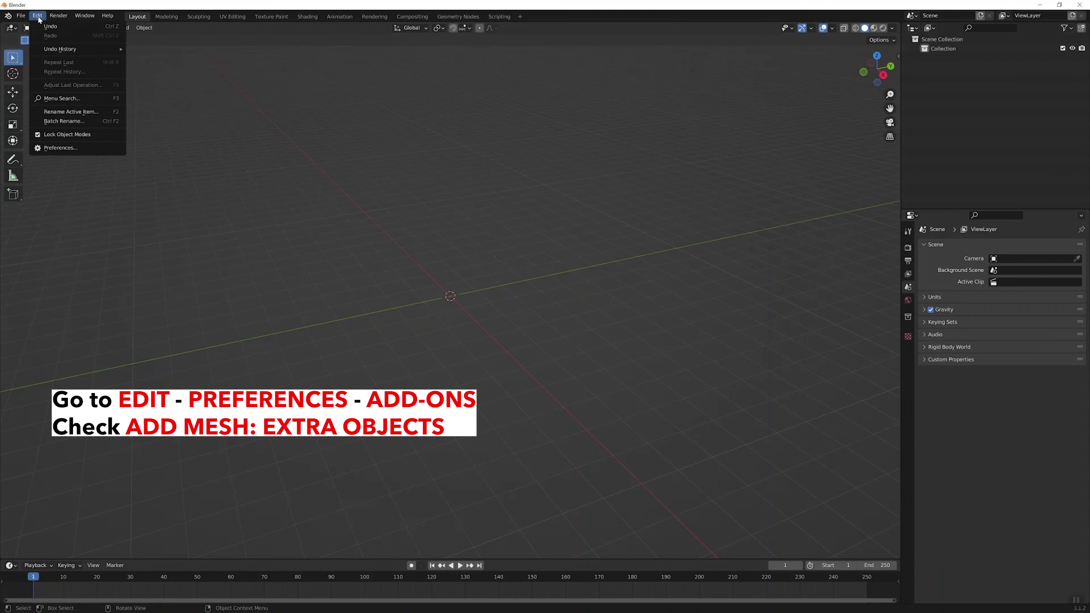
click(86, 148)
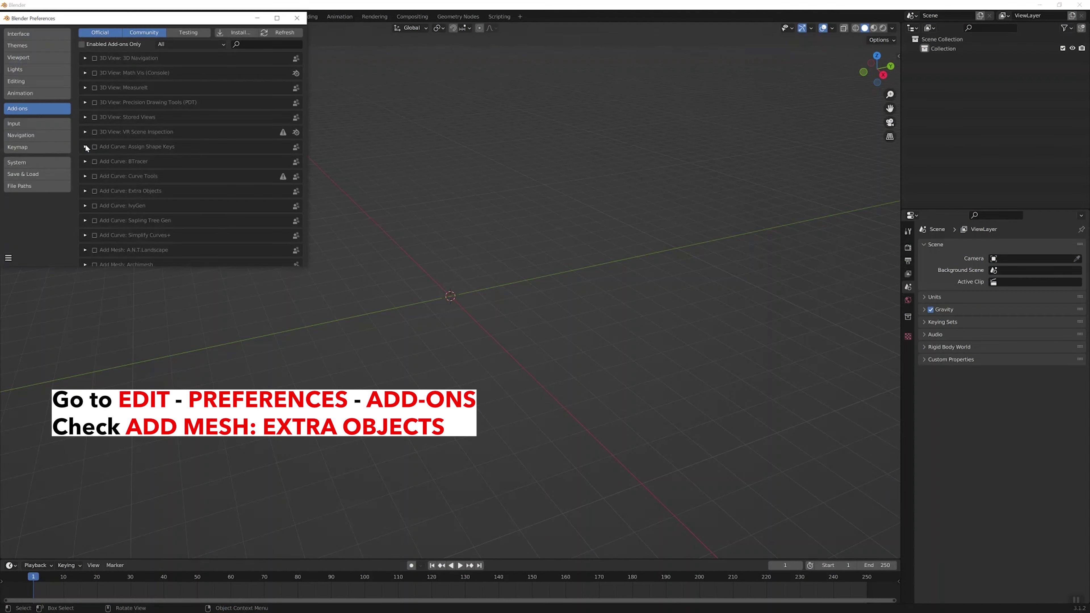
scroll(118, 169, down, 2)
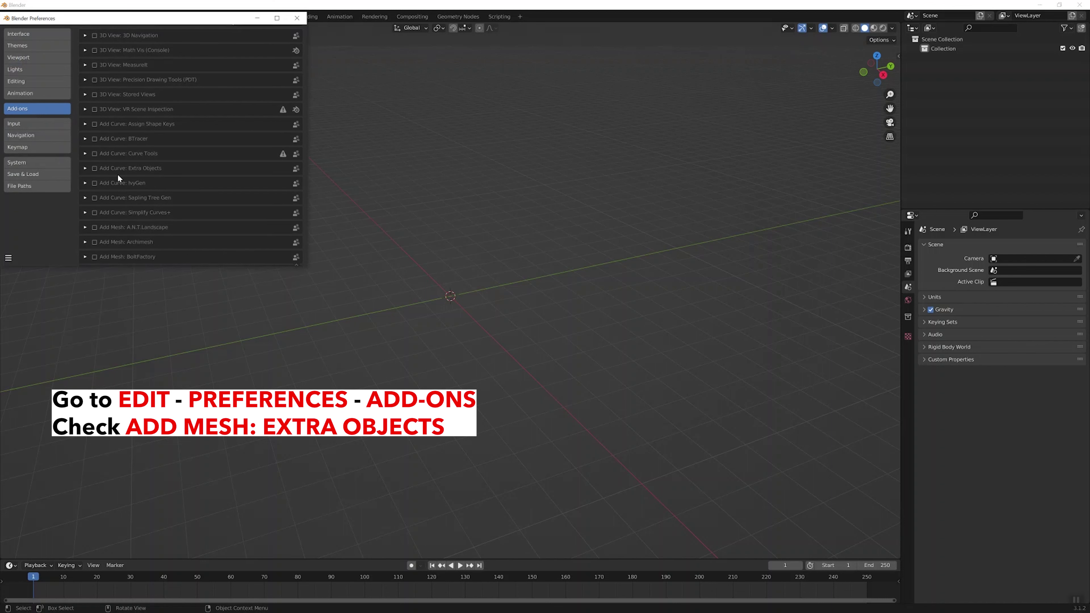
scroll(117, 174, down, 1)
scroll(117, 175, down, 1)
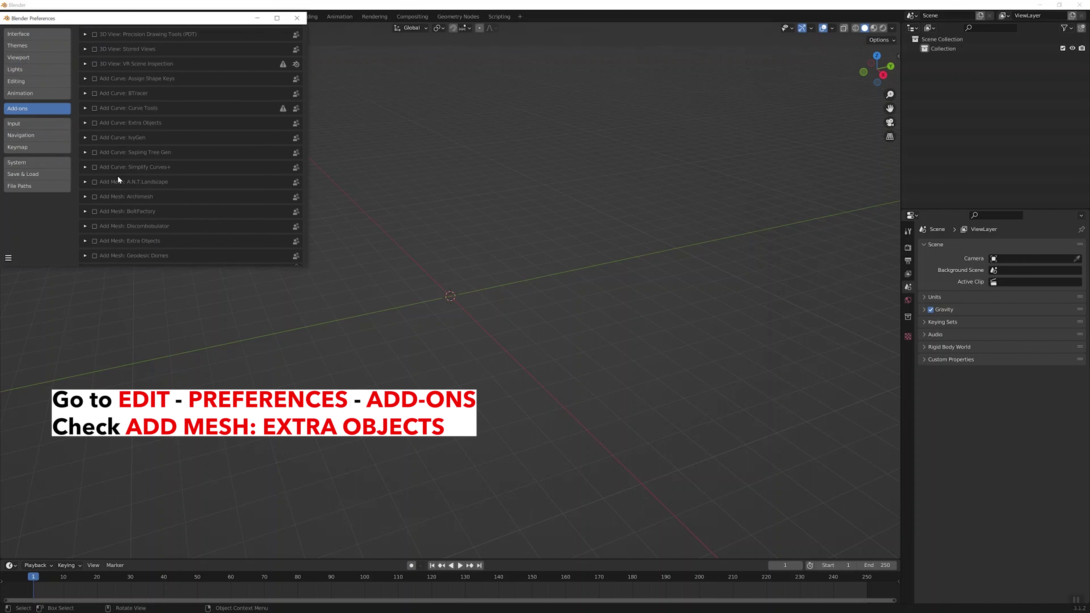
click(94, 241)
click(296, 18)
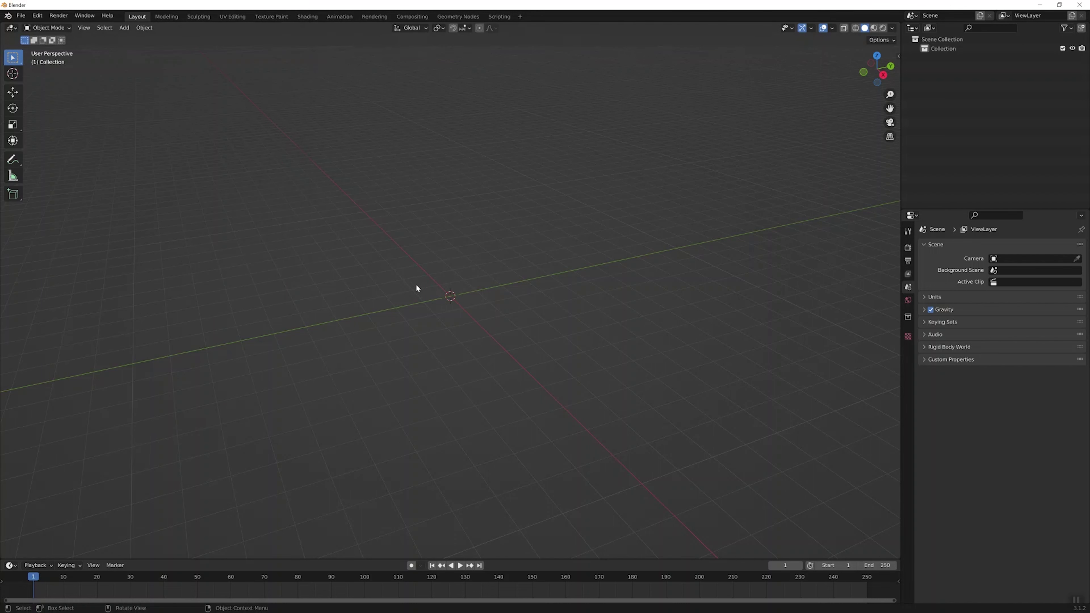
Add a HoneyComb mesh from the Extras menu and expand its settings panel
key(shift+a)
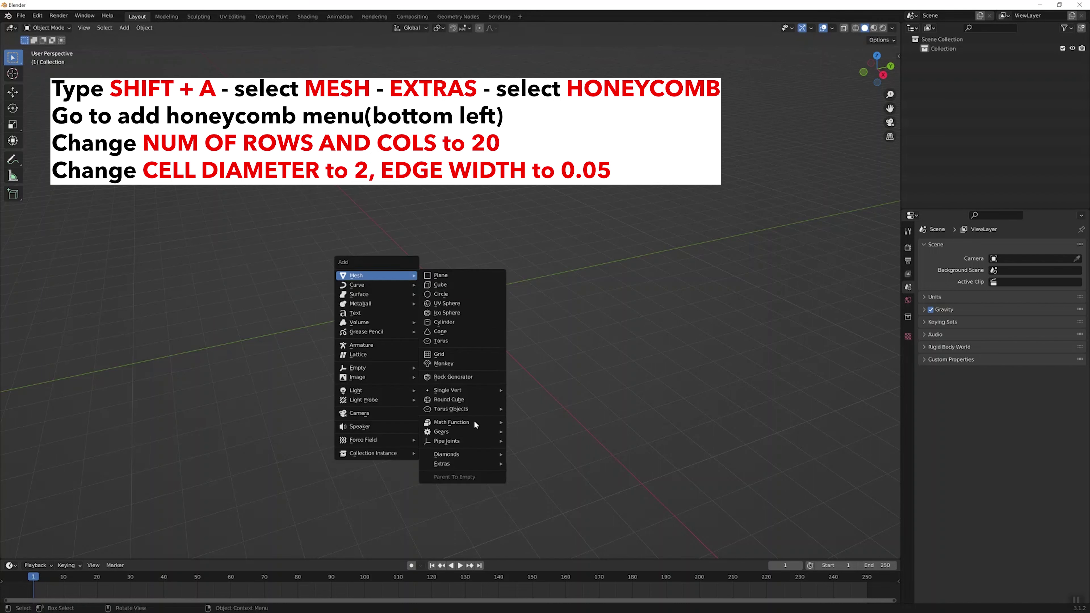
mouse_move(460, 463)
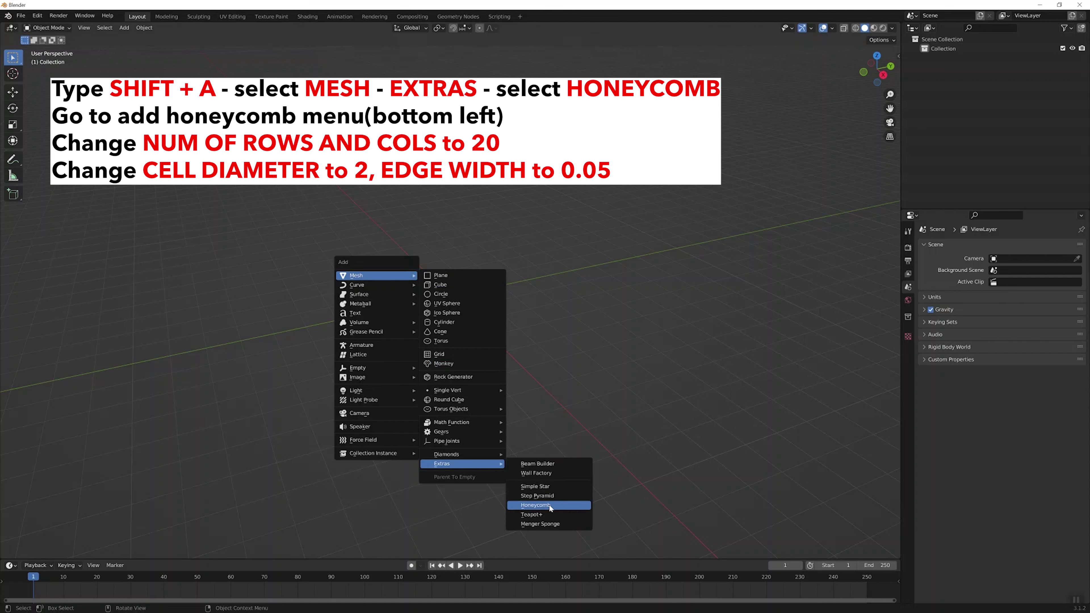
click(548, 505)
click(37, 550)
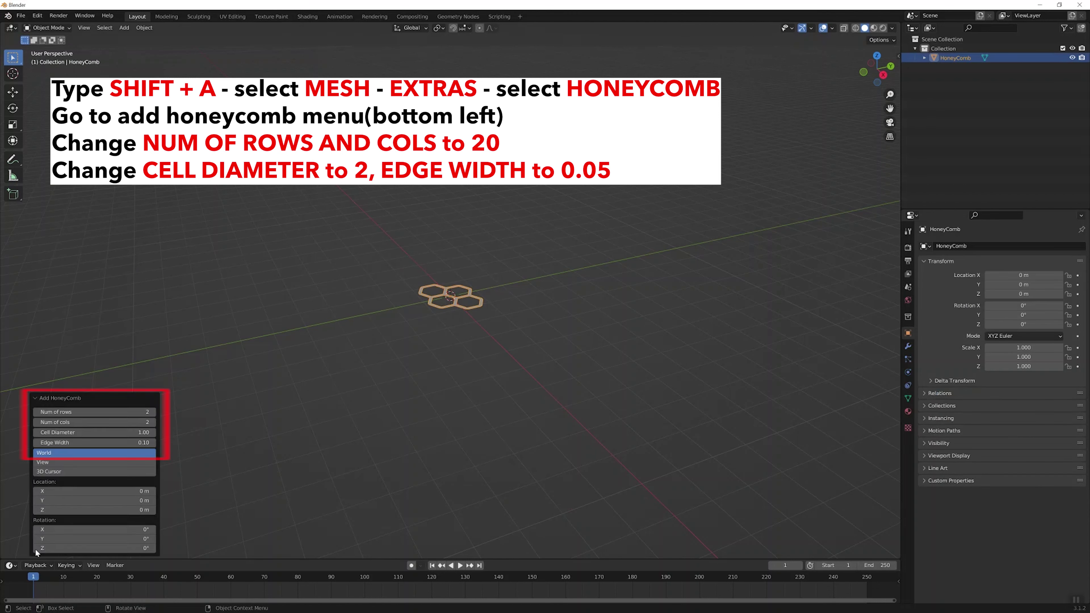
Set the honeycomb to 20 rows, 20 columns, cell diameter 2 and edge width 0.05
double_click(129, 411)
text(20)
key(Tab)
text(2)
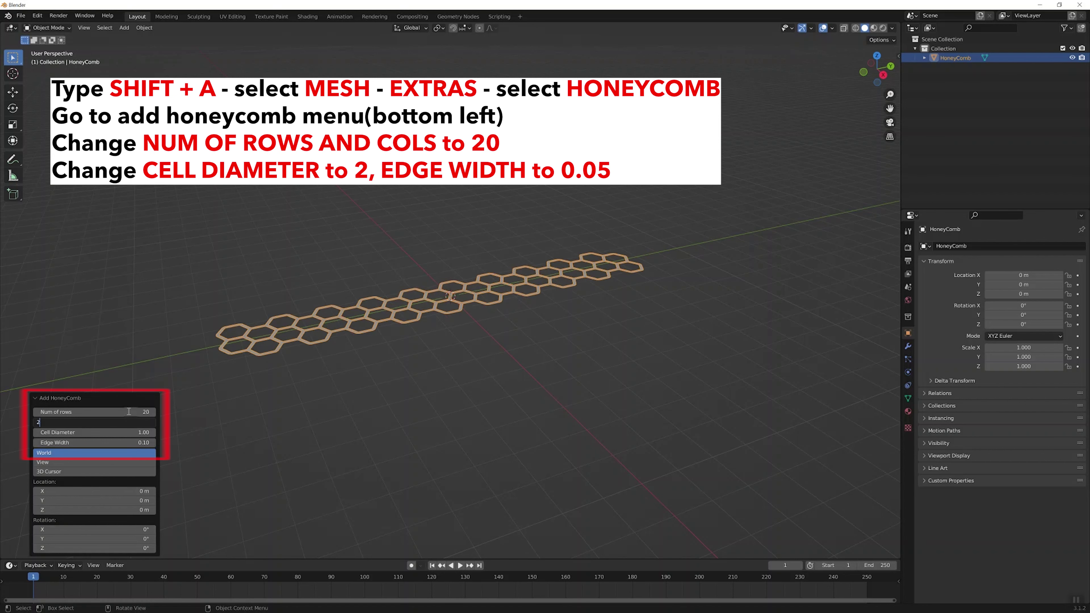
text(0)
key(Tab)
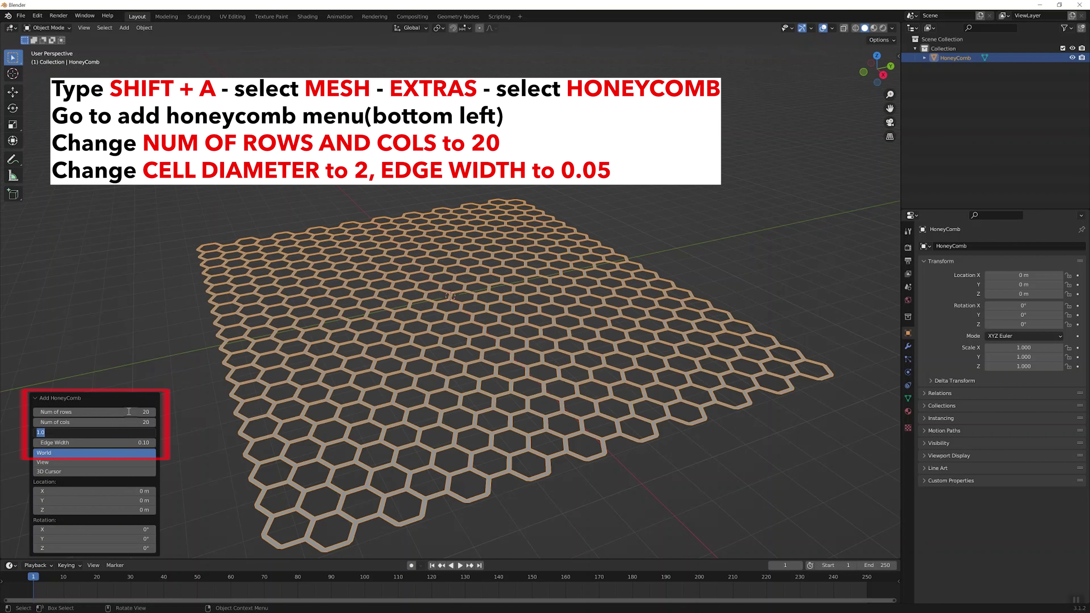
text(2)
key(Tab)
text(0.)
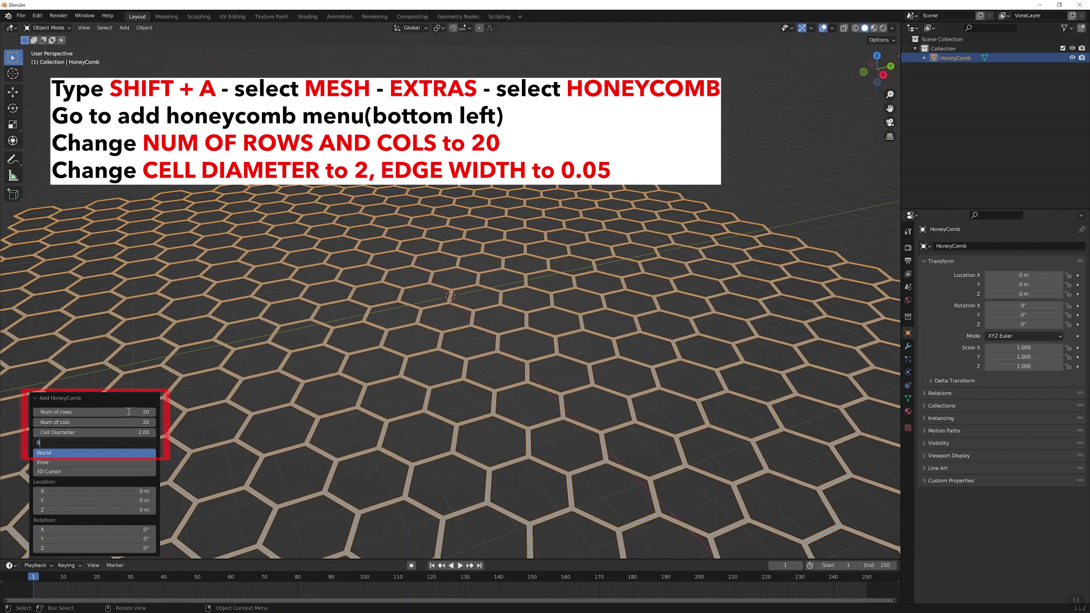
text(05)
key(Return)
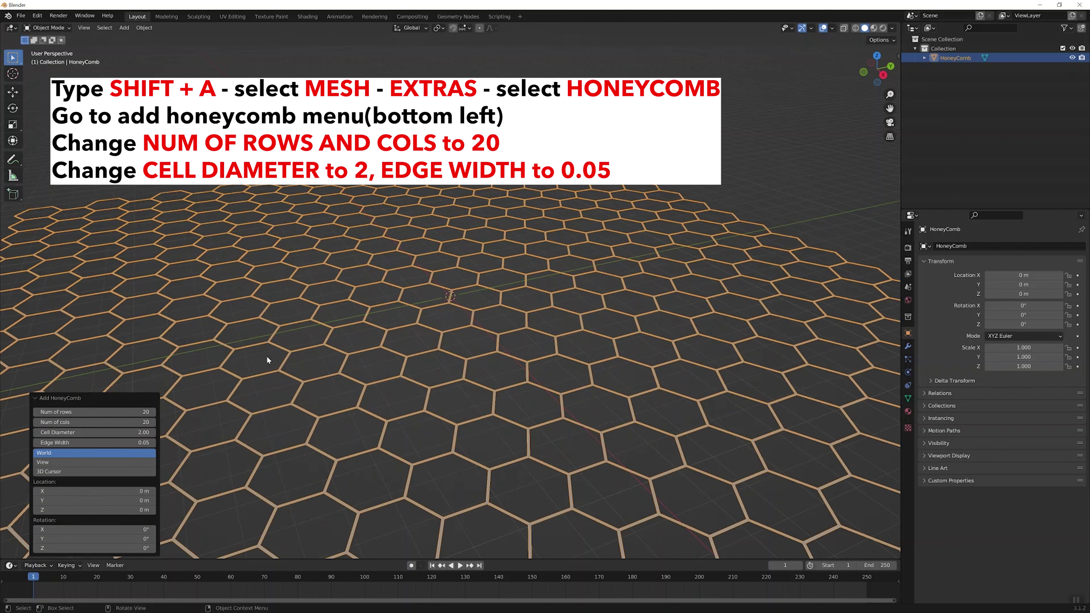
Zoom out, deselect, and reselect the honeycomb mesh
scroll(267, 356, down, 3)
scroll(299, 351, down, 3)
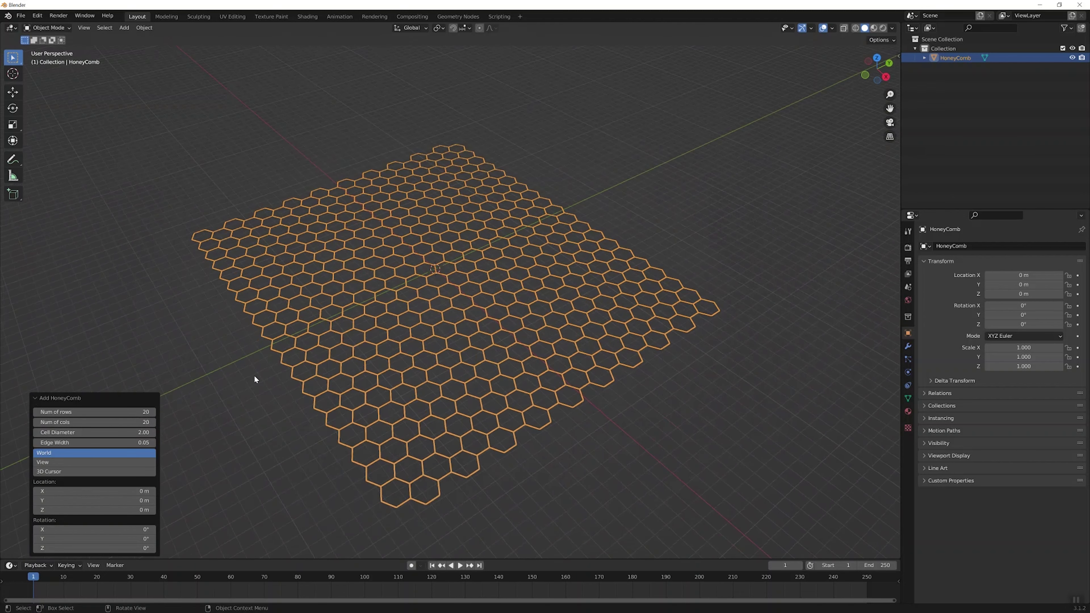
click(255, 377)
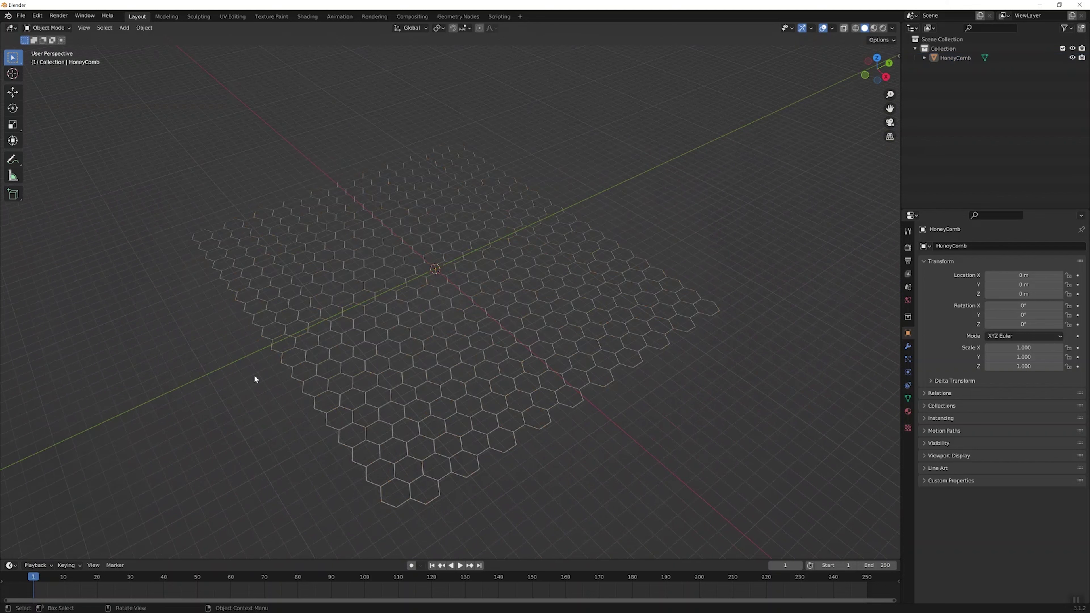
click(345, 340)
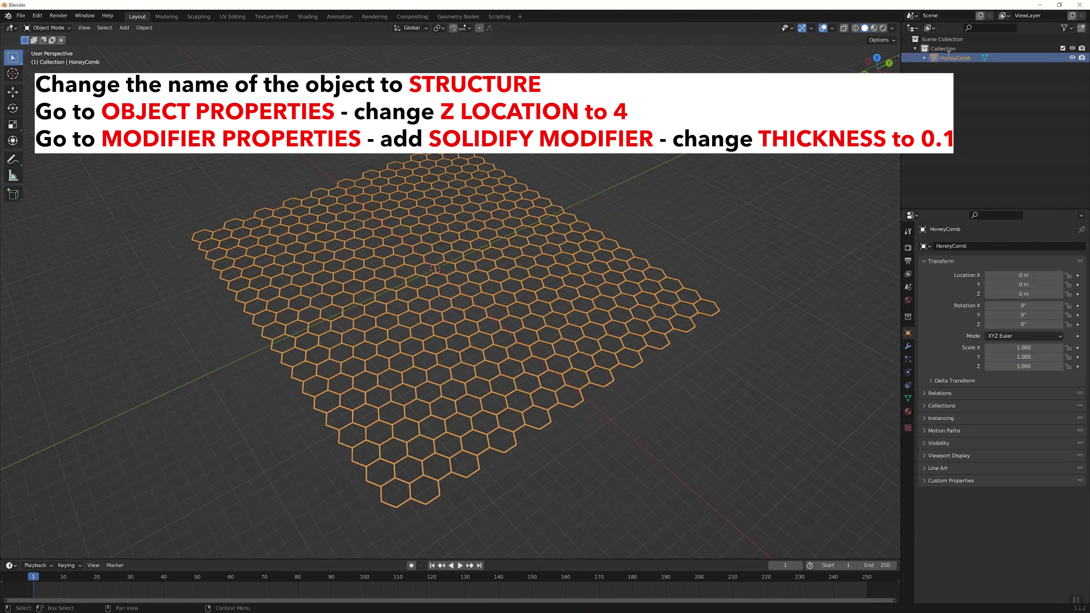
Rename the honeycomb to Structure and set its Z location to 4 m
double_click(955, 58)
text(Structure)
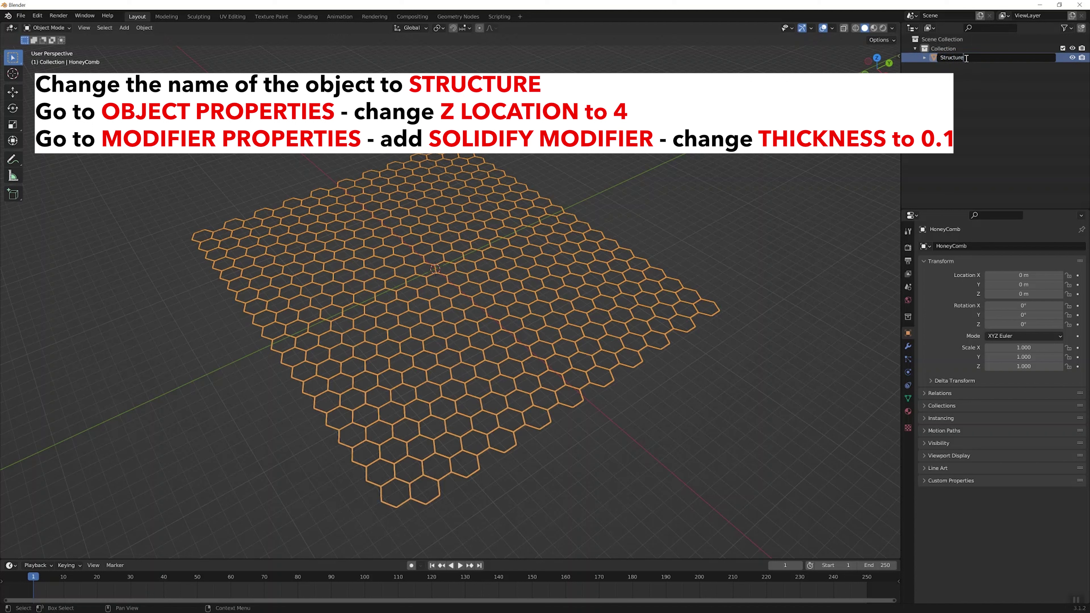
key(Return)
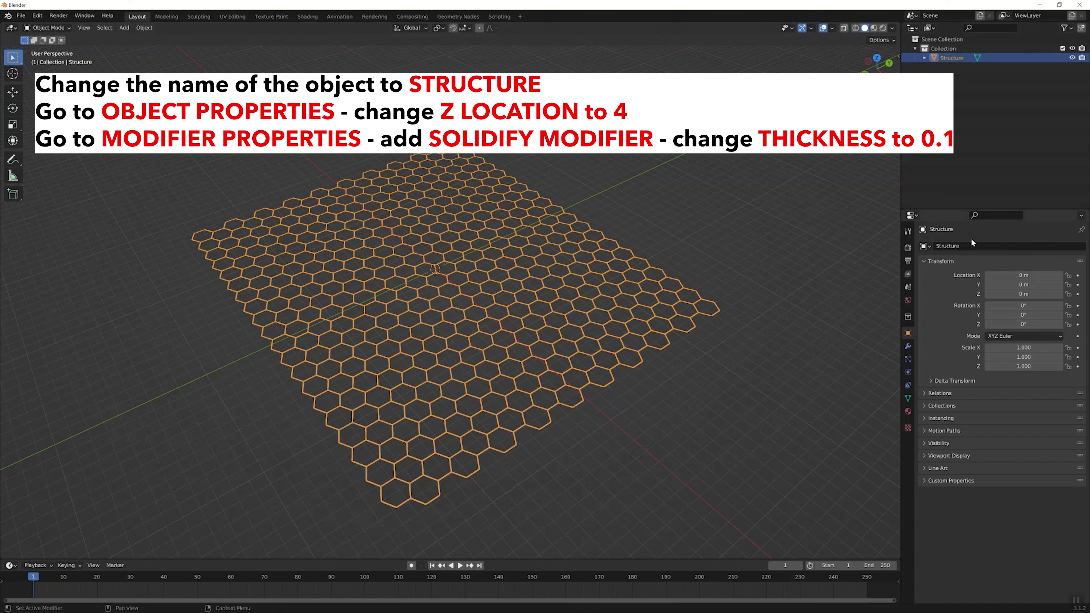
click(1030, 294)
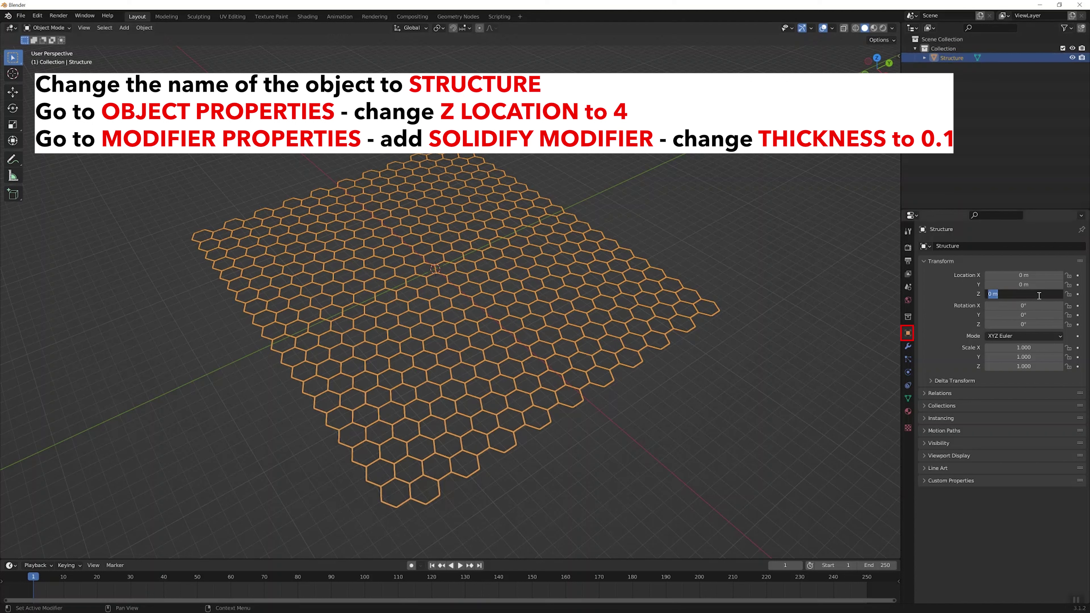
text(4)
key(Return)
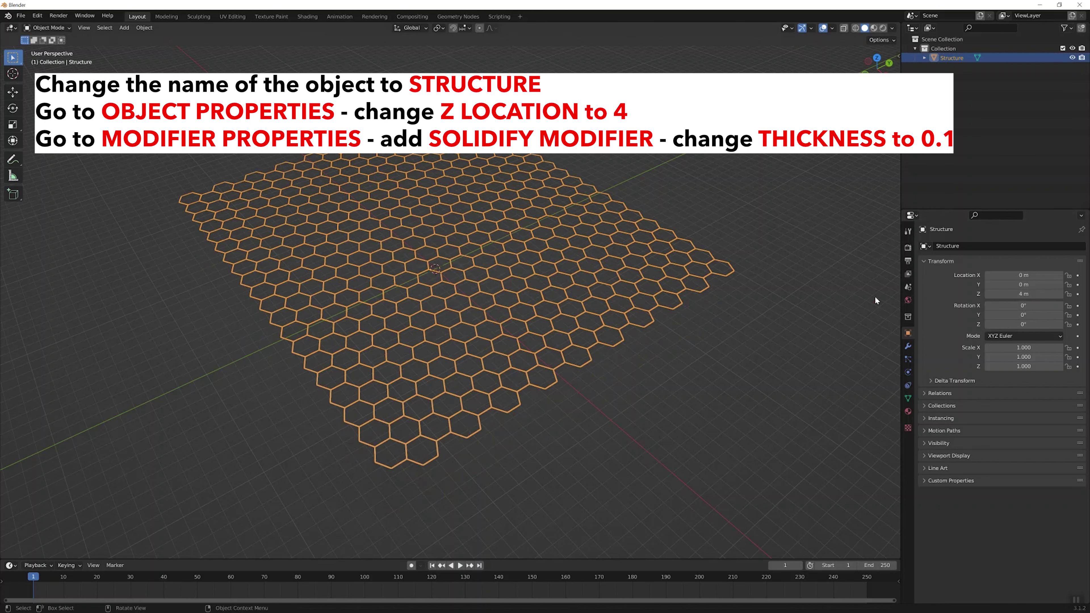
Give Structure a Solidify modifier with 0.1 m thickness
click(874, 296)
middle_drag(816, 304, 707, 288)
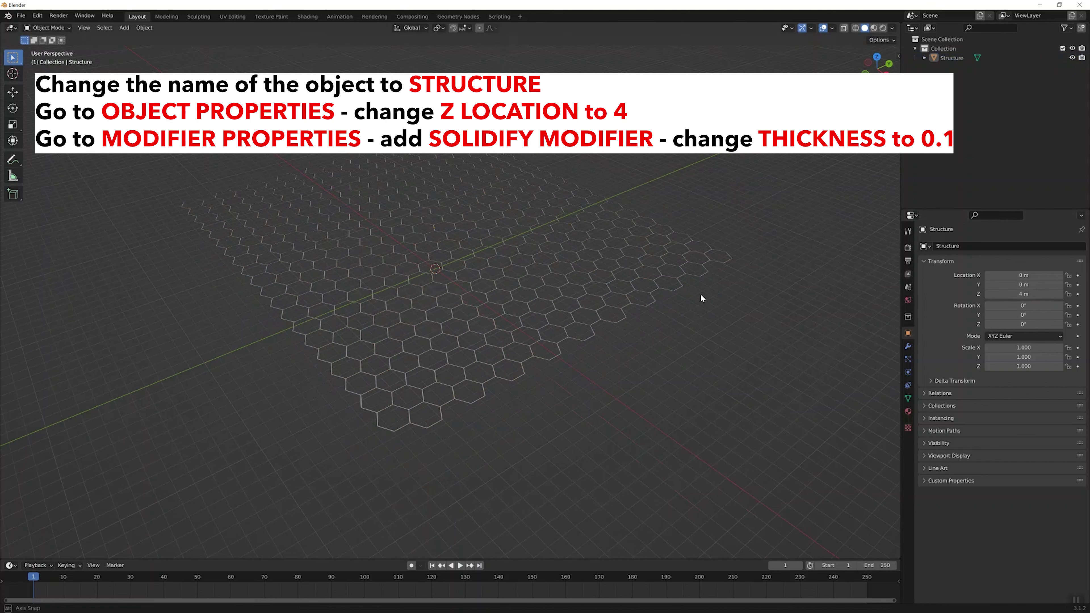
click(648, 278)
click(907, 346)
click(951, 245)
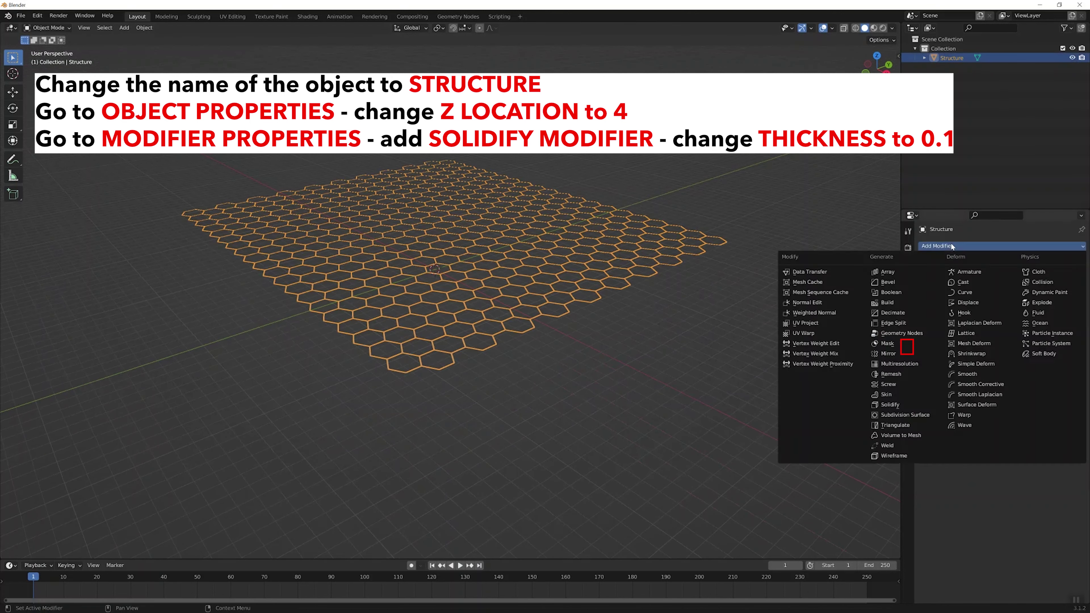
click(911, 404)
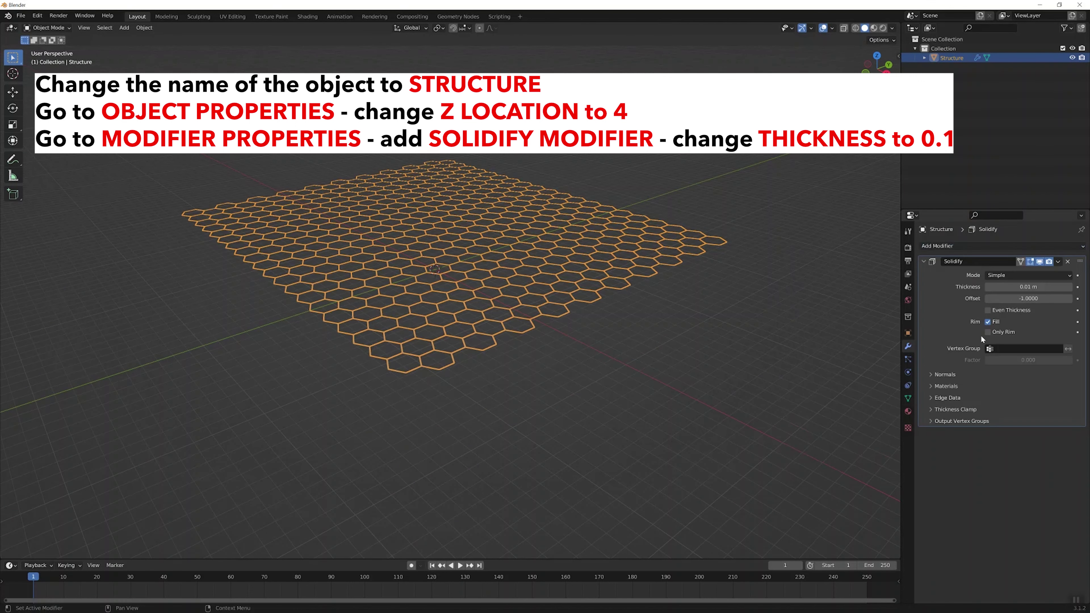
click(1019, 285)
text(0.1)
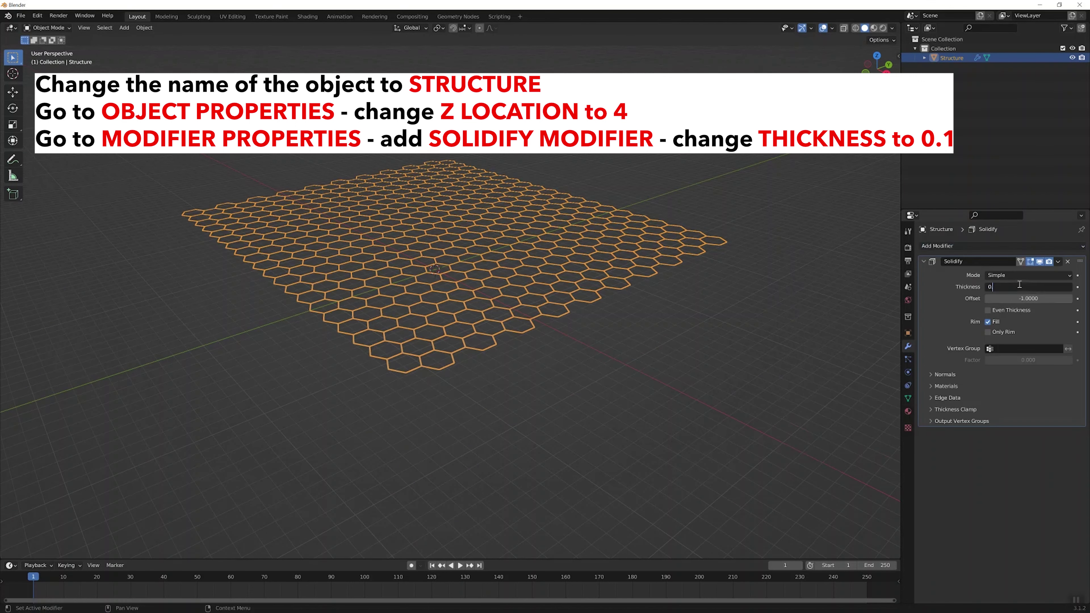
key(Return)
Deselect and zoom in to inspect the thickened honeycomb
click(765, 329)
scroll(605, 271, up, 3)
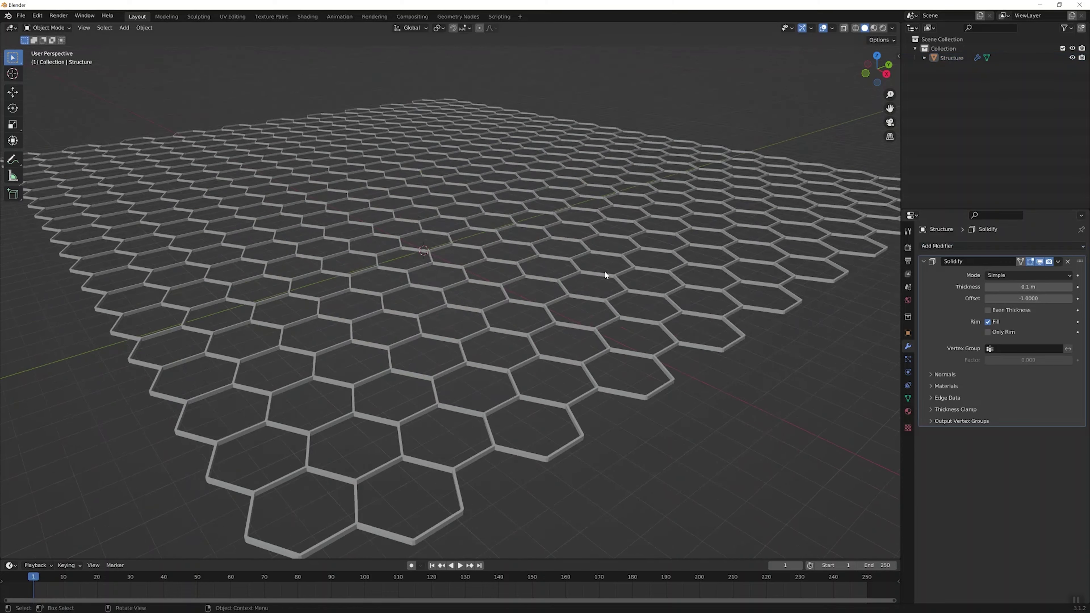
scroll(604, 271, up, 4)
middle_drag(608, 270, 612, 272)
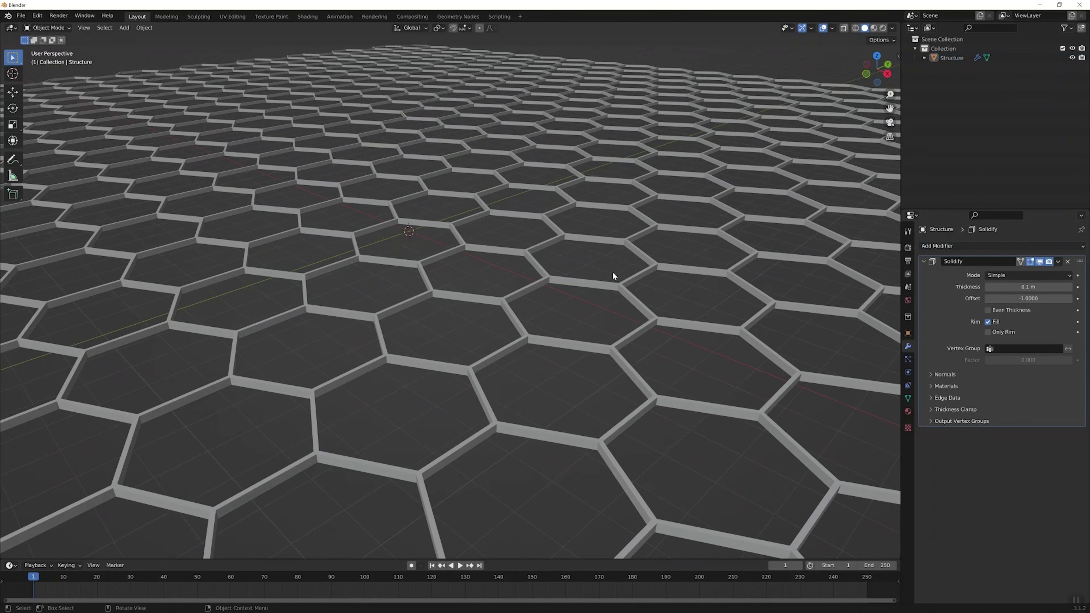
Duplicate Structure in place and remove the copy's Solidify modifier
click(614, 287)
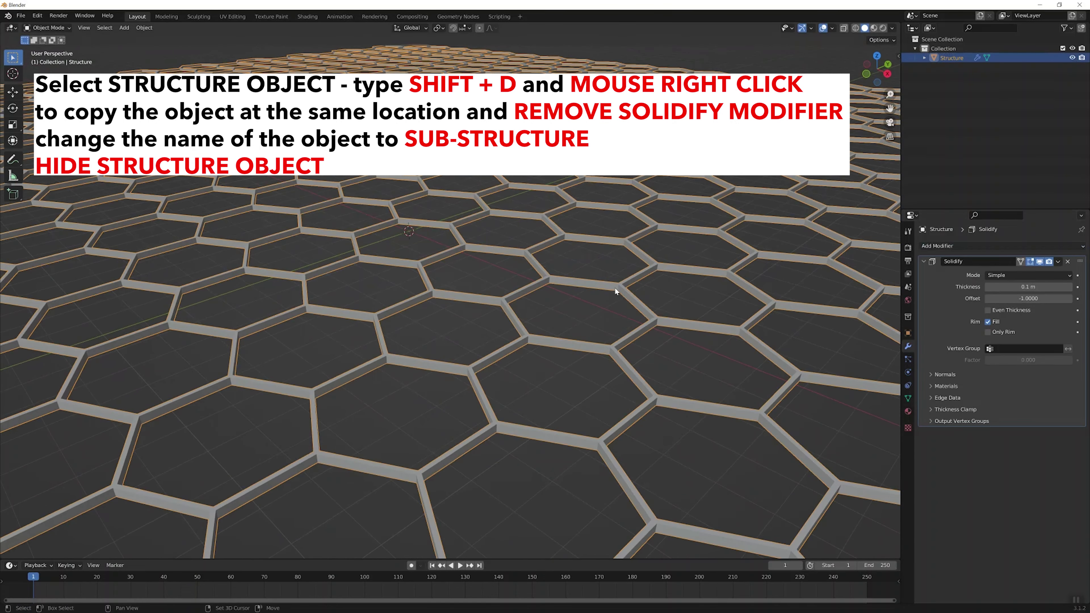
key(shift+d)
right_click(588, 286)
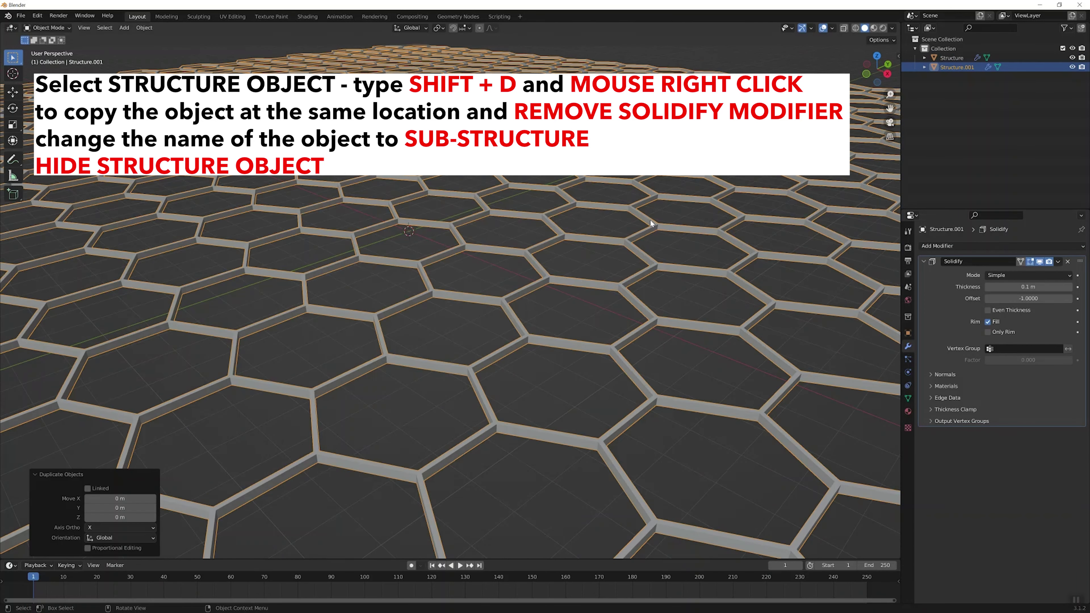
click(1068, 261)
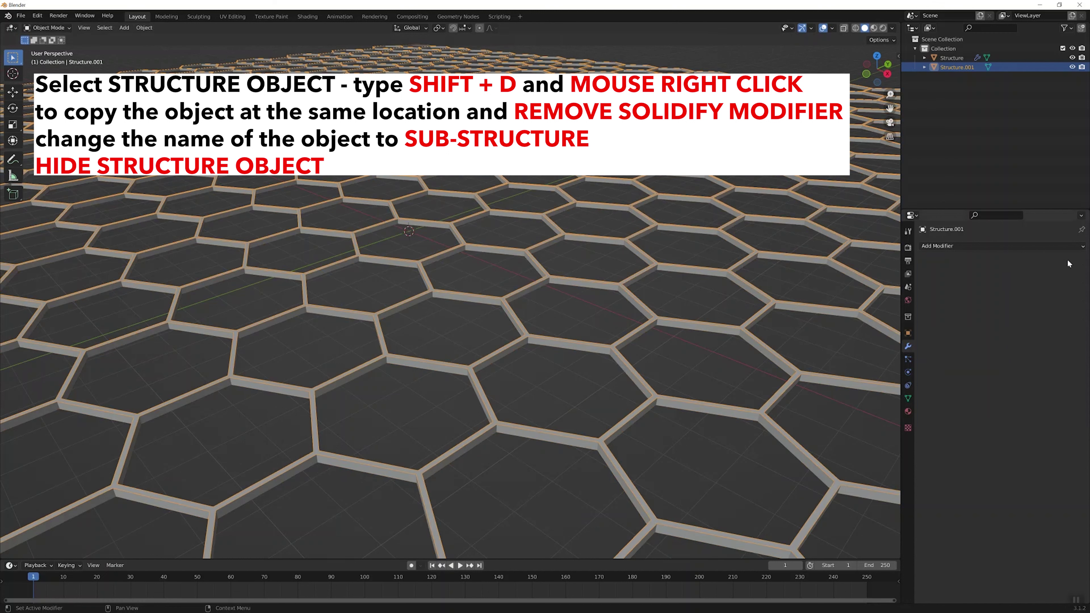
Rename the copy to Sub-Structure and hide the original Structure
double_click(958, 67)
key(BackSpace)
key(BackSpace)
key(BackSpace)
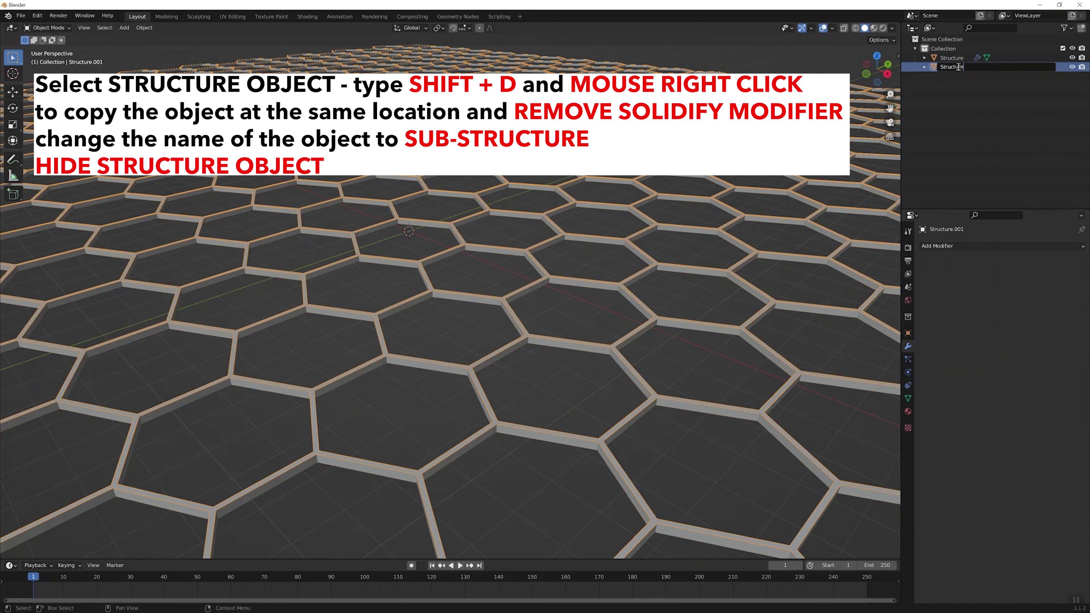
text(Sub-)
key(Return)
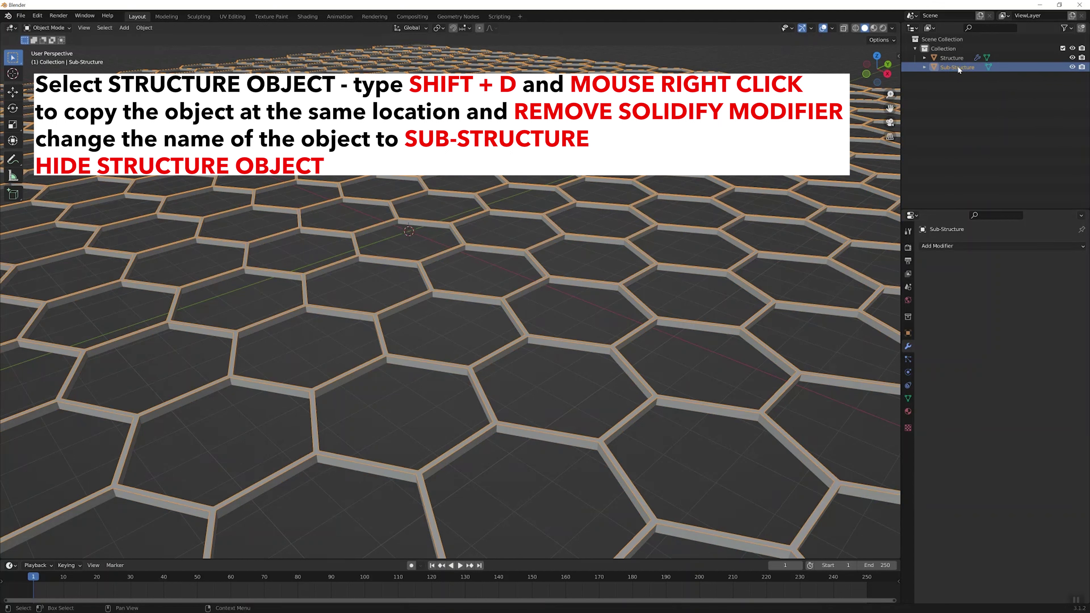
click(1072, 58)
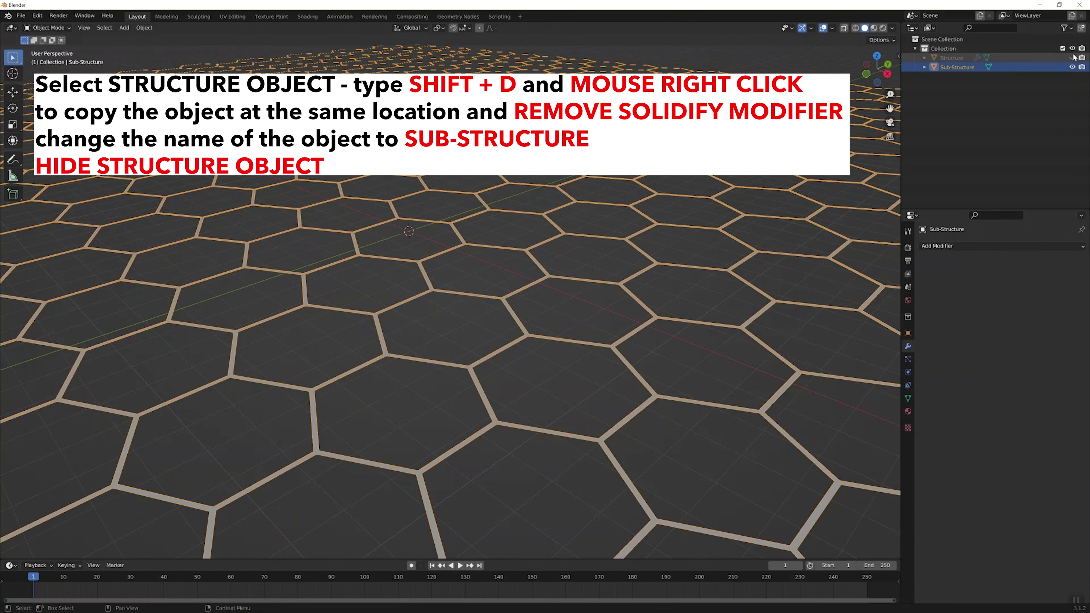
click(813, 72)
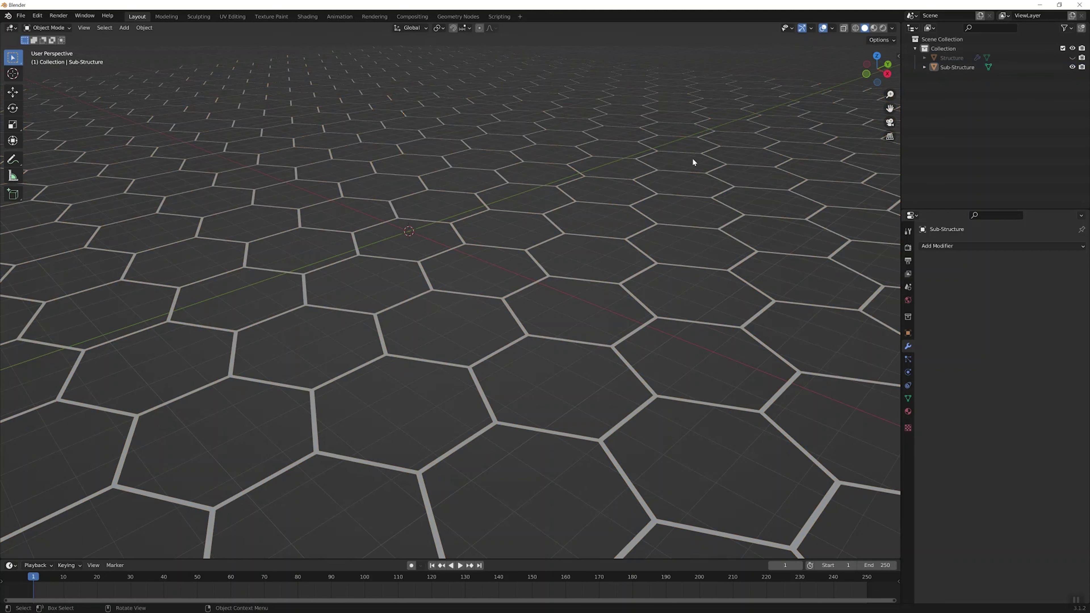
In Edit Mode, select Sub-Structure's non-manifold edges and fill them with a new face
click(556, 237)
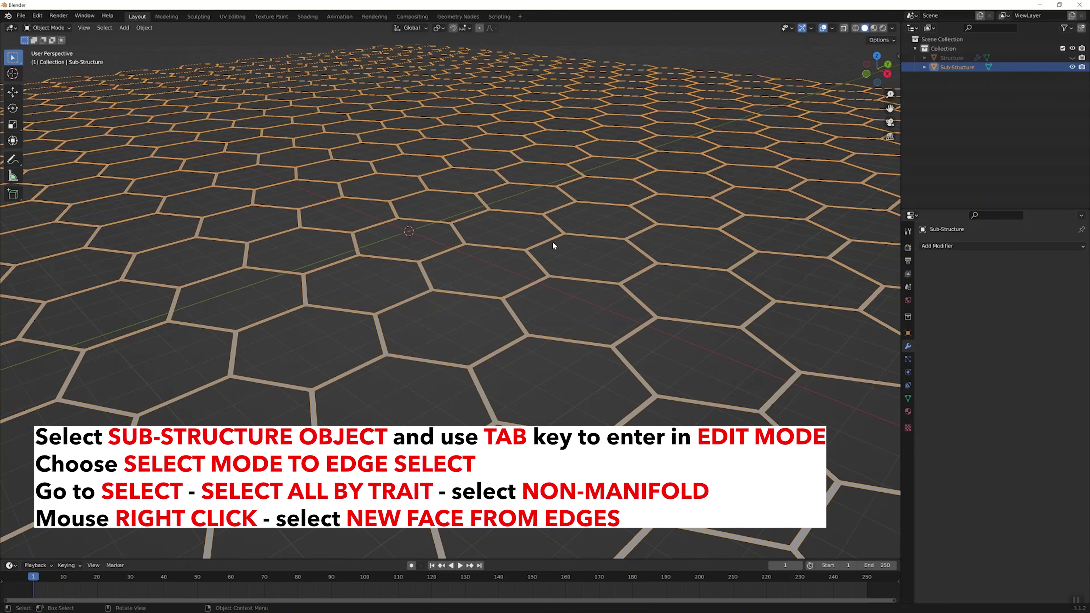
key(Tab)
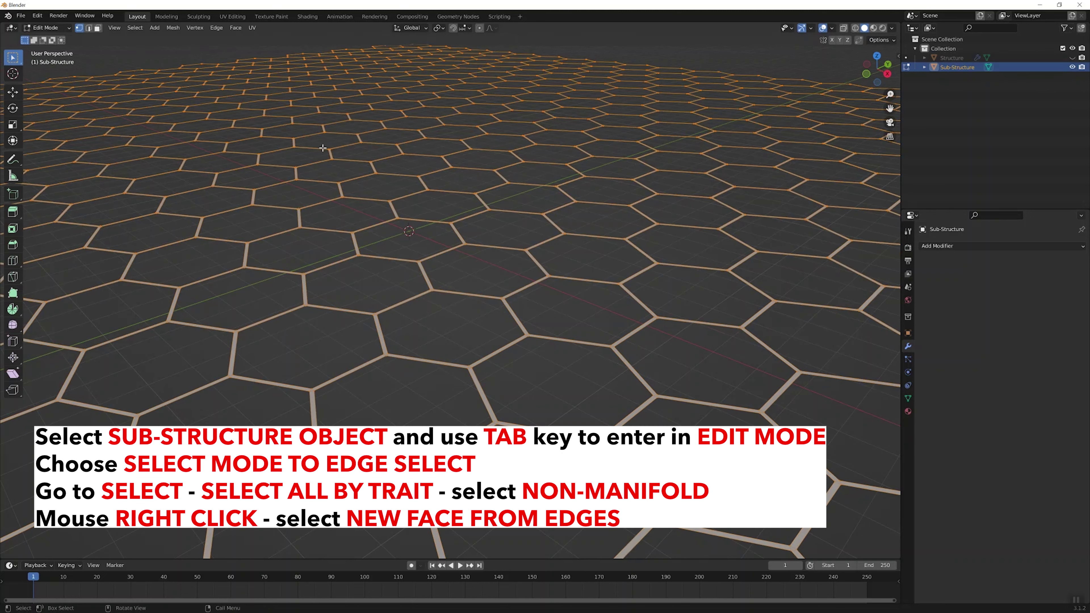
click(91, 31)
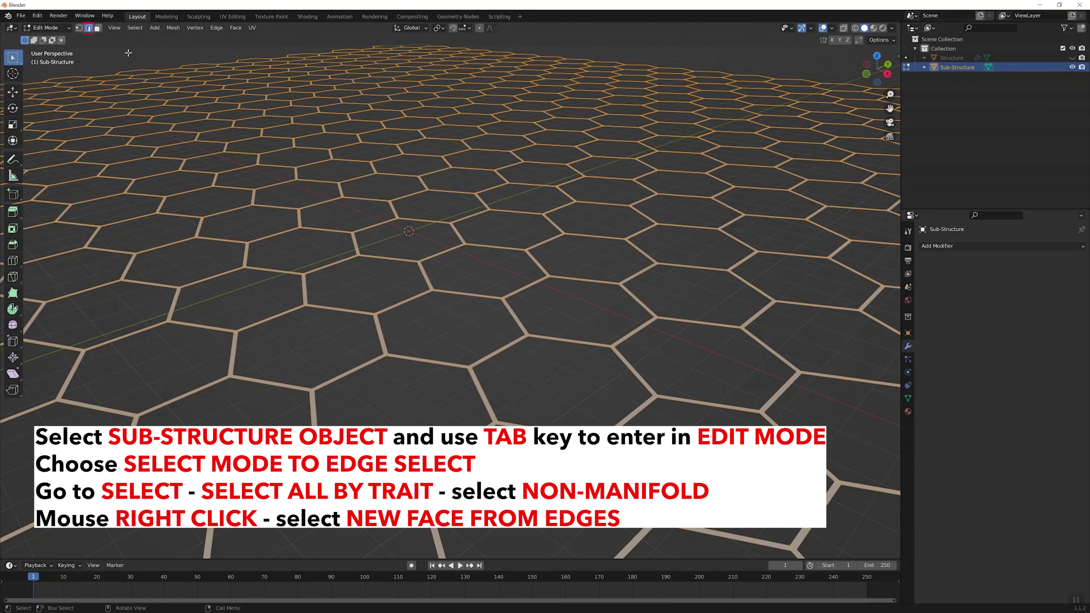
key(alt+a)
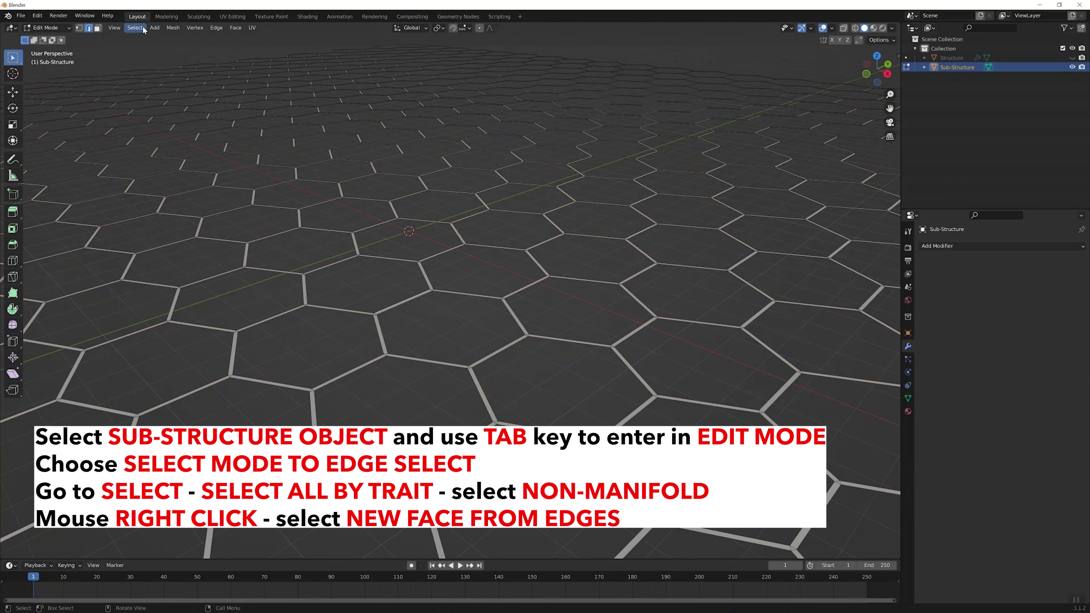
click(135, 27)
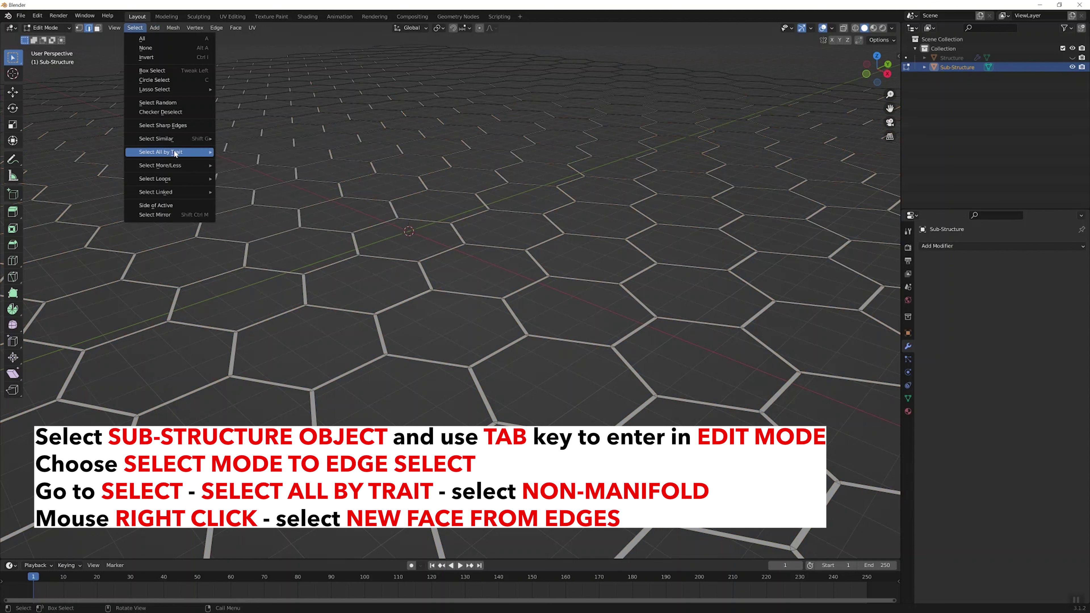
mouse_move(162, 151)
click(237, 153)
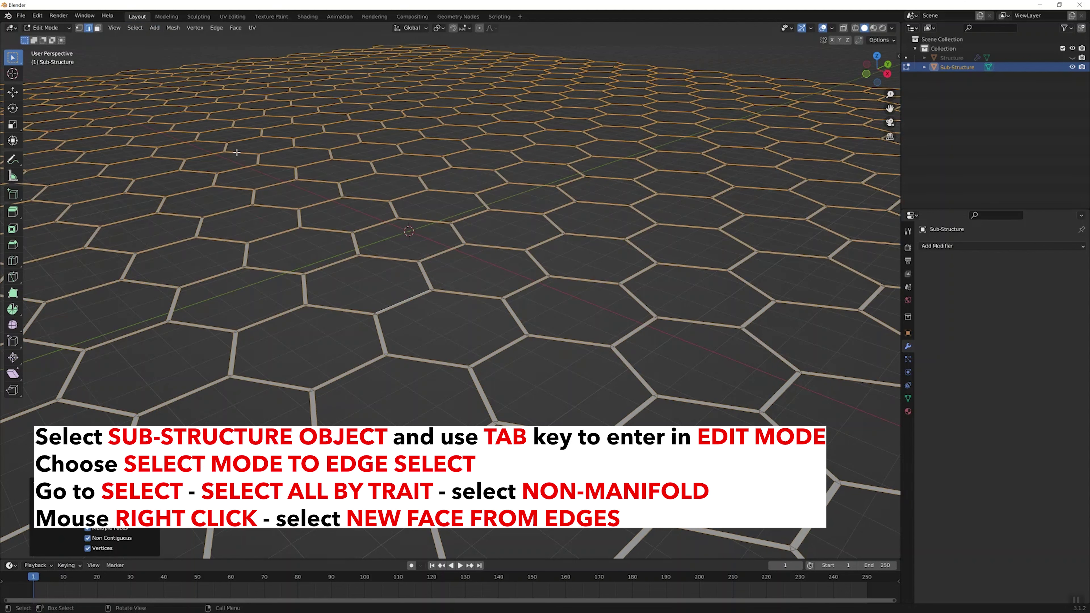
right_click(283, 238)
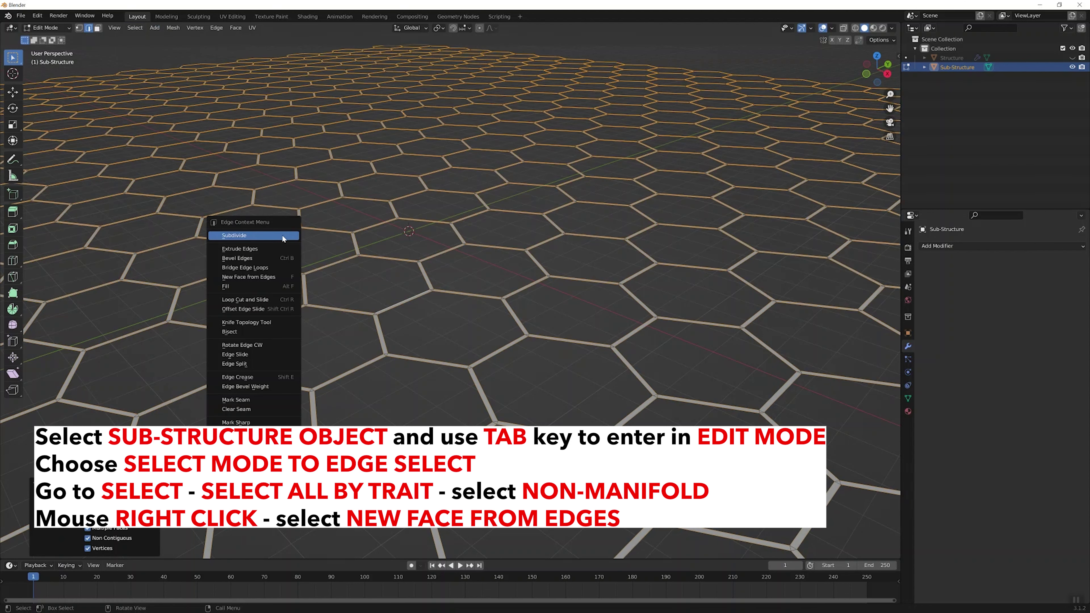
click(279, 278)
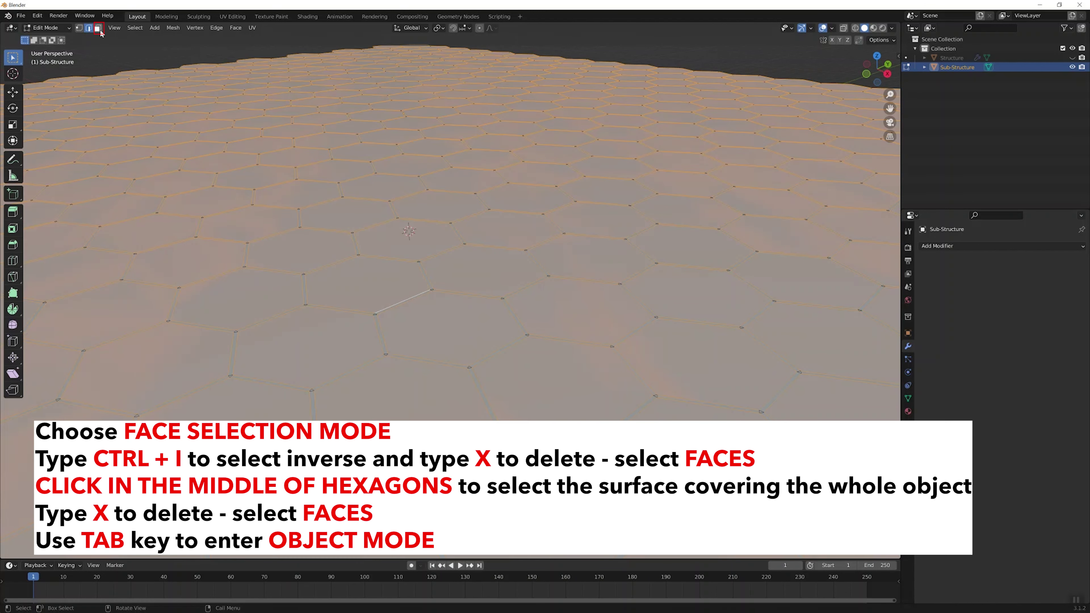
In face mode, invert the selection and delete the strip faces between hexagons
click(98, 28)
key(ctrl+i)
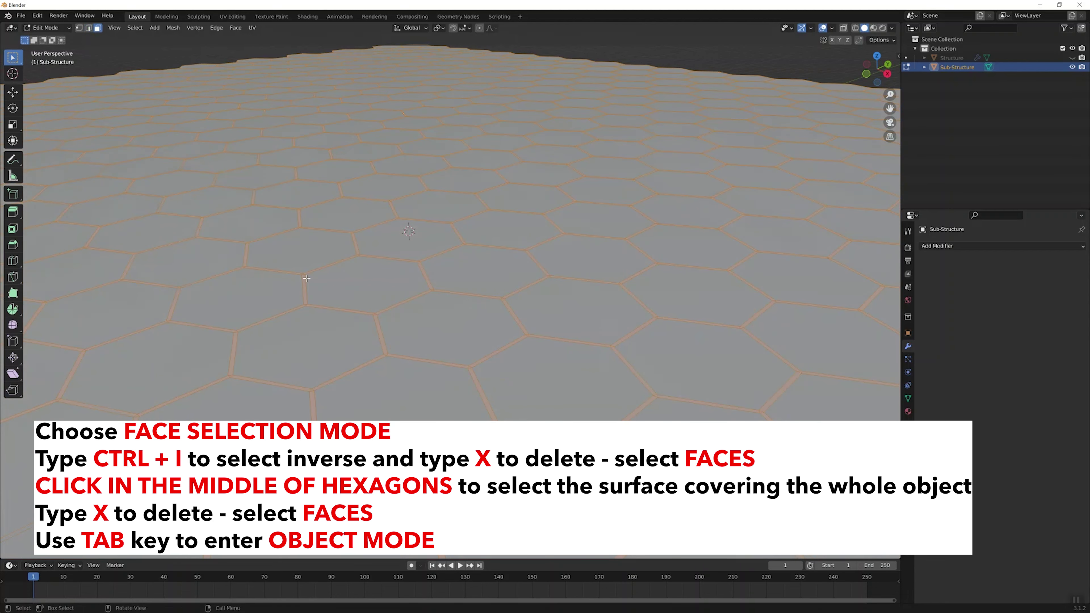
key(x)
click(302, 300)
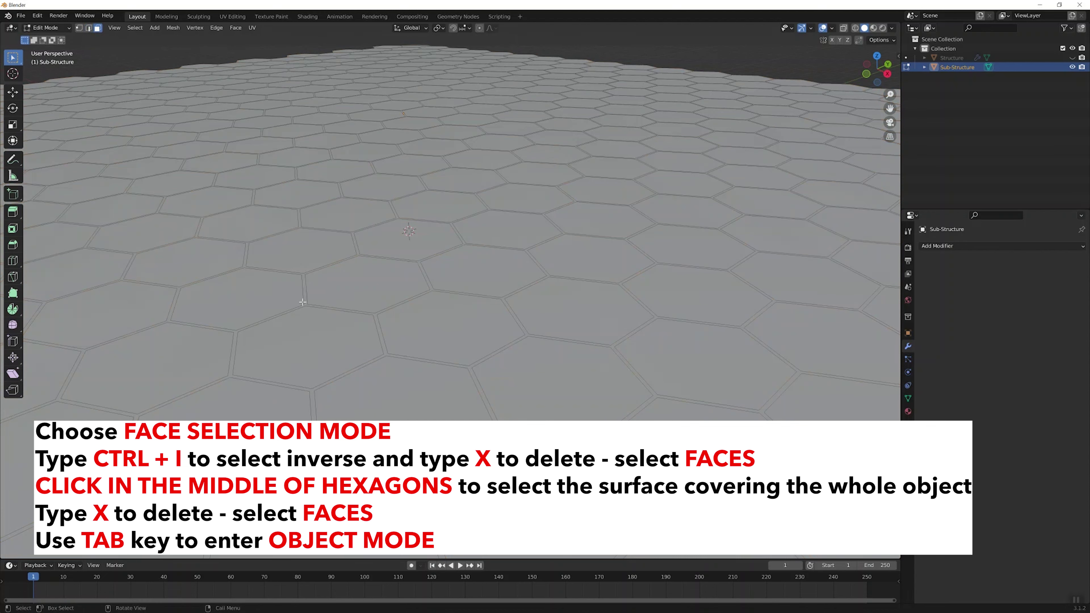
Delete the covering surface face and return to Object Mode
middle_drag(344, 321, 319, 332)
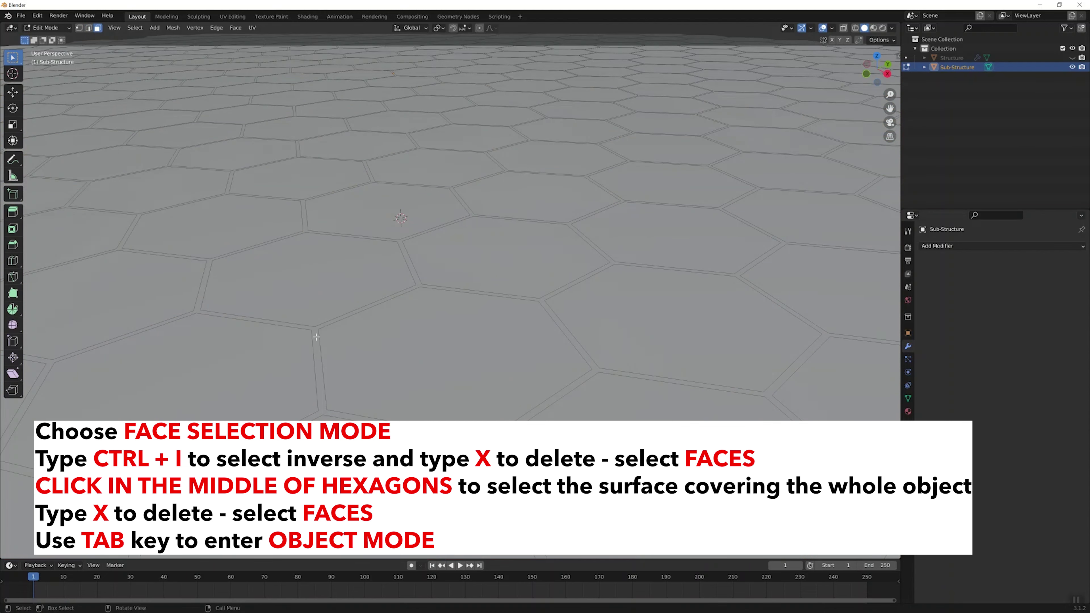
scroll(315, 336, down, 3)
scroll(317, 336, down, 3)
scroll(318, 334, down, 2)
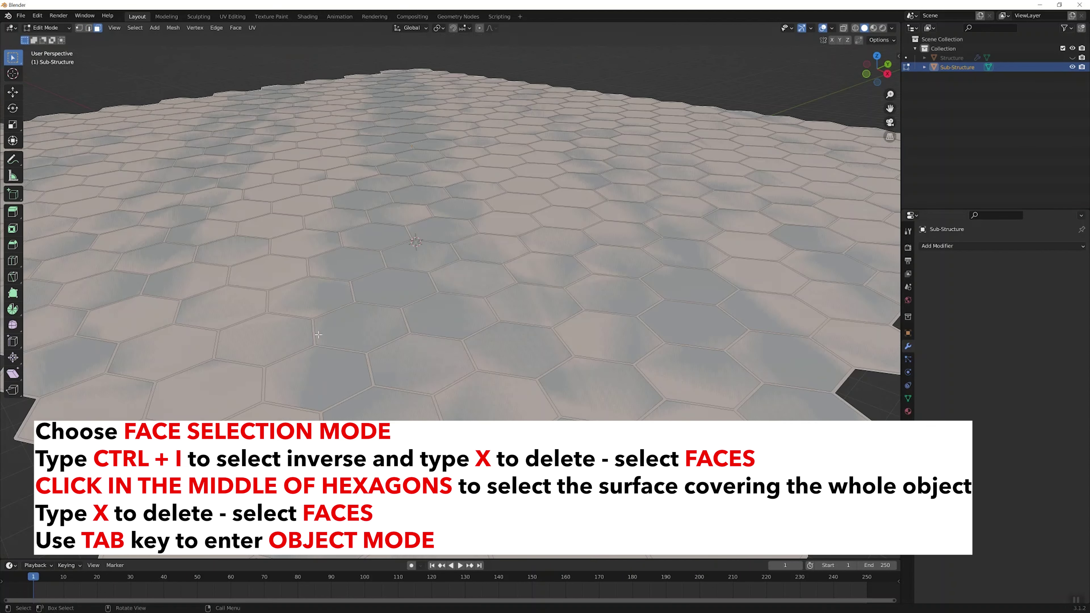
key(x)
click(317, 333)
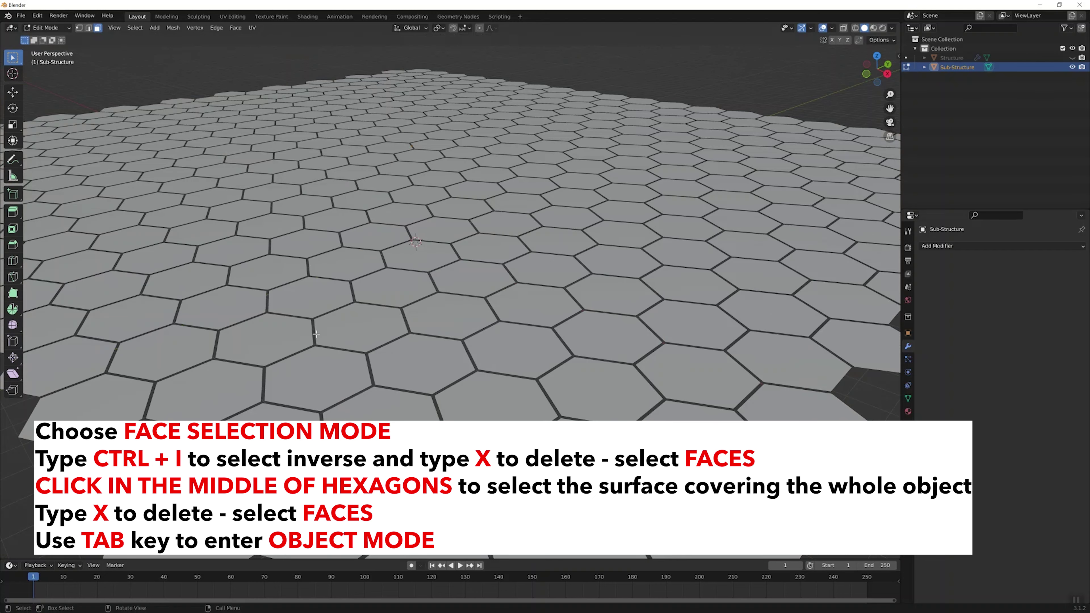
key(Tab)
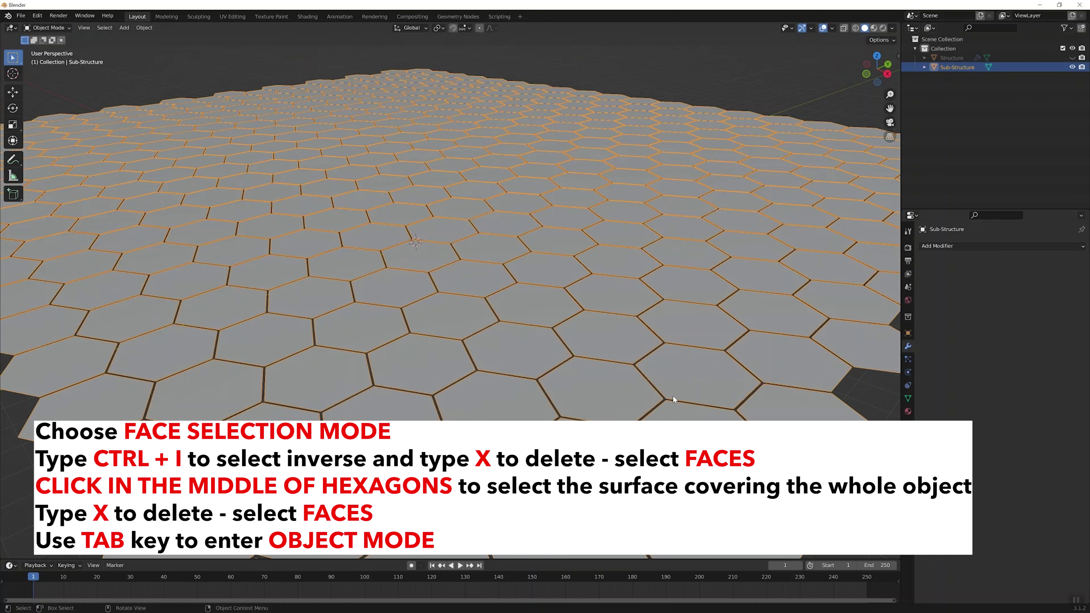
key(alt+a)
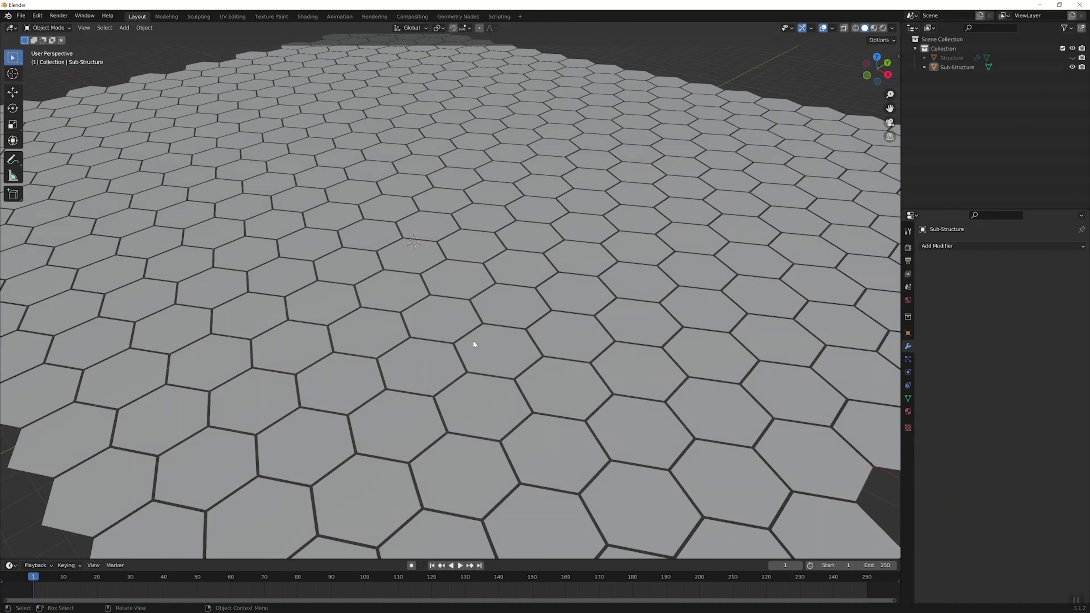
Duplicate Sub-Structure in place
middle_drag(473, 339, 492, 312)
click(385, 305)
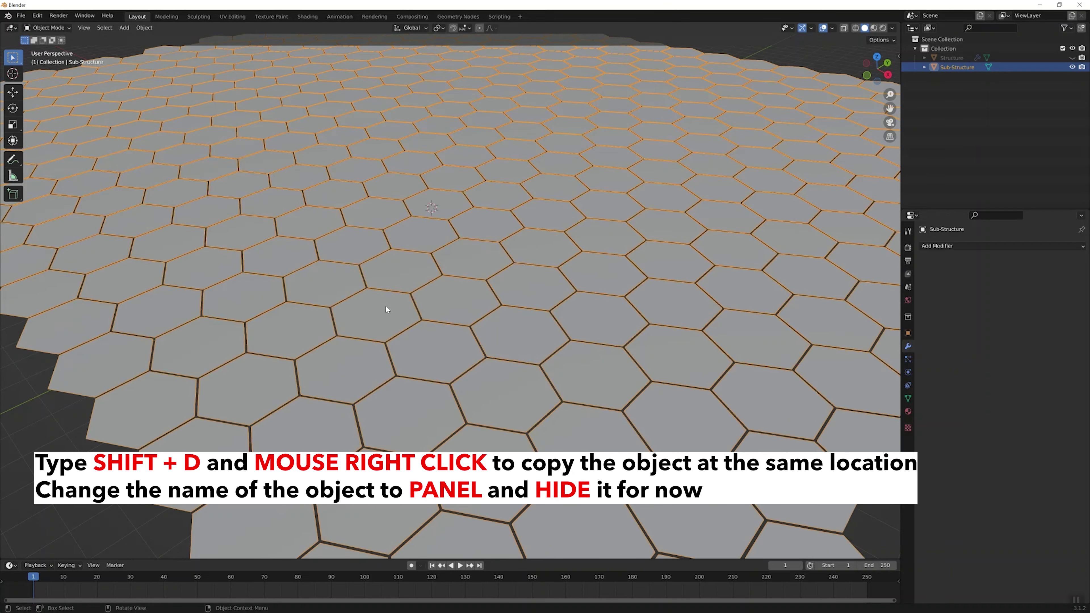
key(shift+d)
right_click(434, 307)
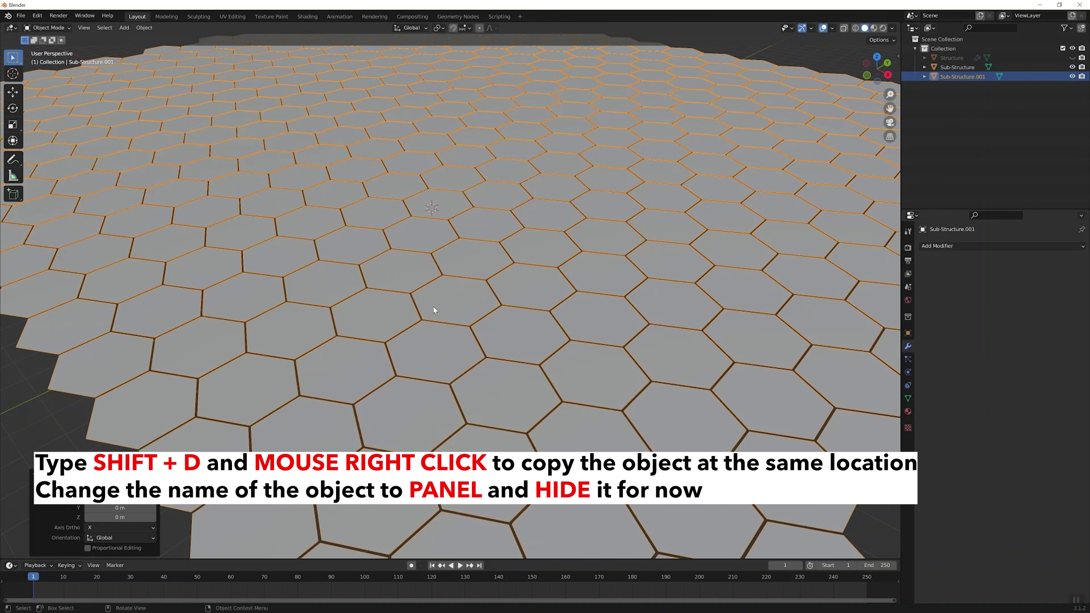
Rename the copy to Panel, hide it, and put Sub-Structure into Edit Mode
double_click(962, 76)
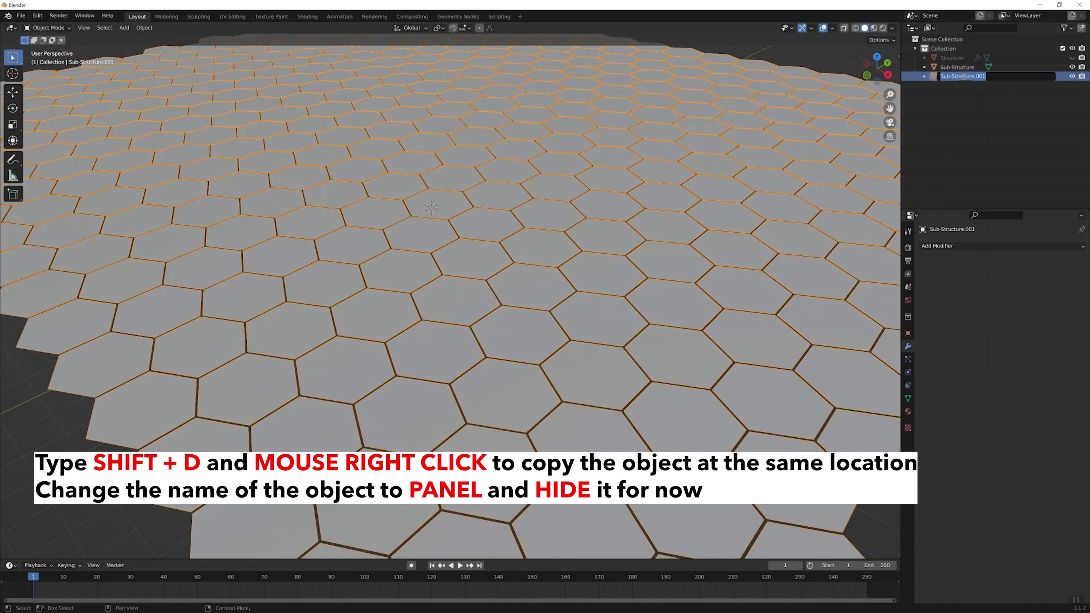
text(Panel)
key(Return)
click(1072, 57)
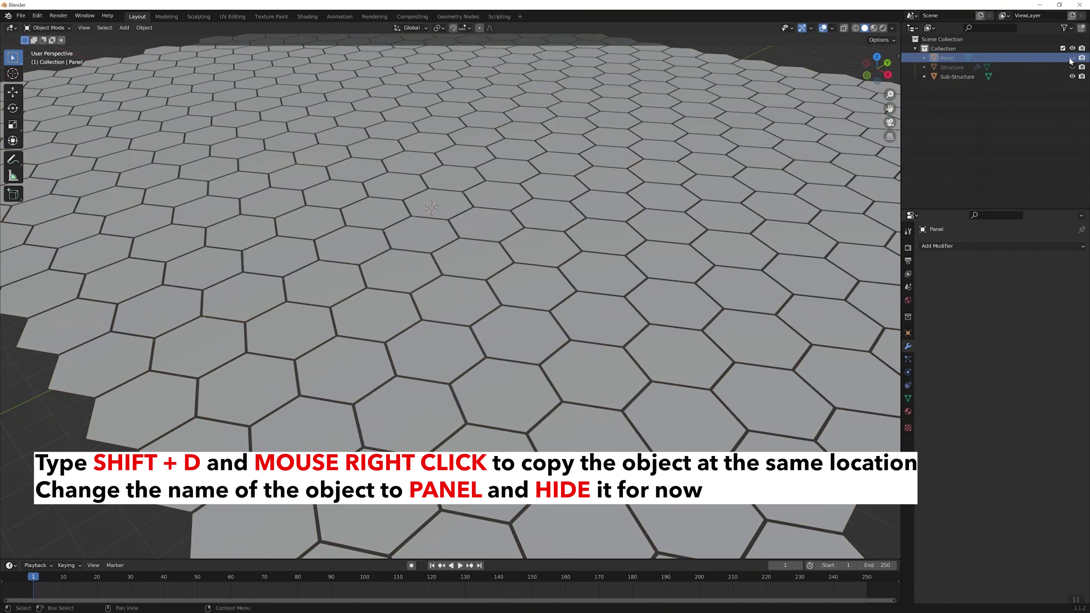
click(957, 76)
key(Tab)
Poke all Sub-Structure hexagon faces into triangles and return to Object Mode
key(a)
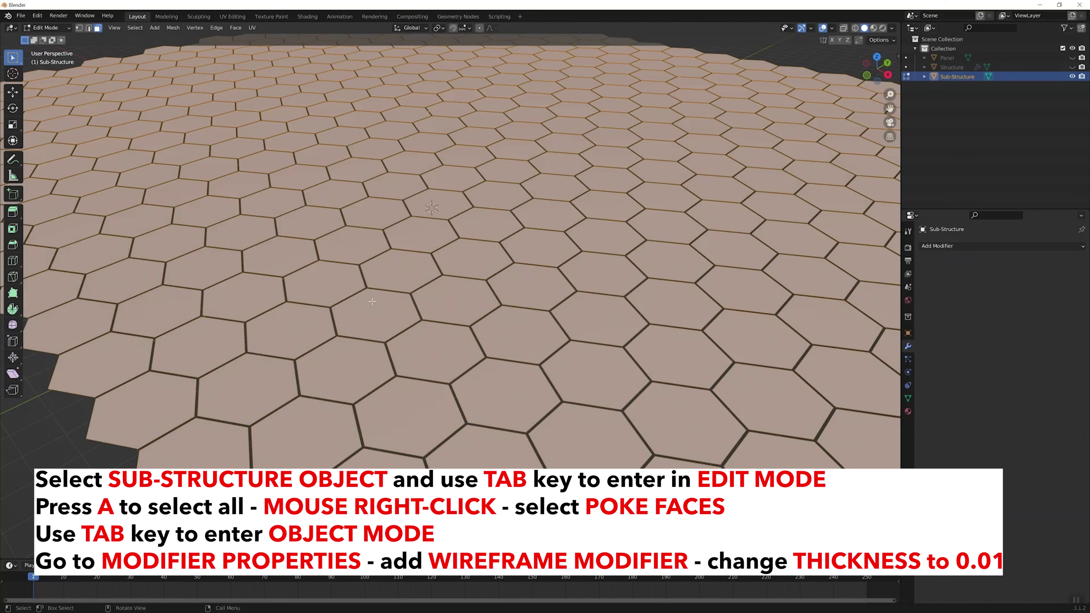
right_click(375, 302)
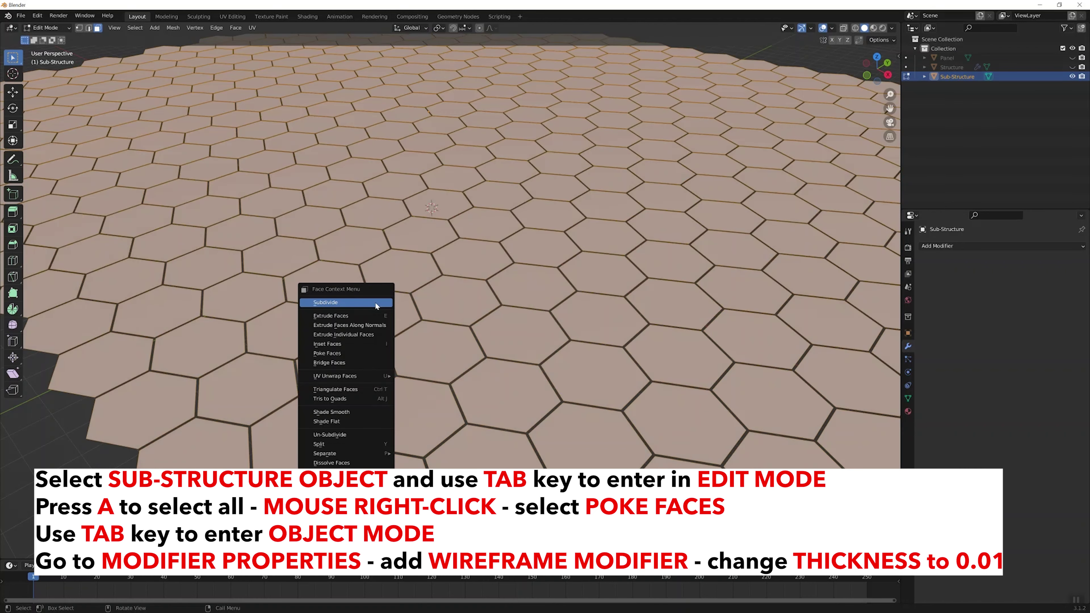
click(378, 353)
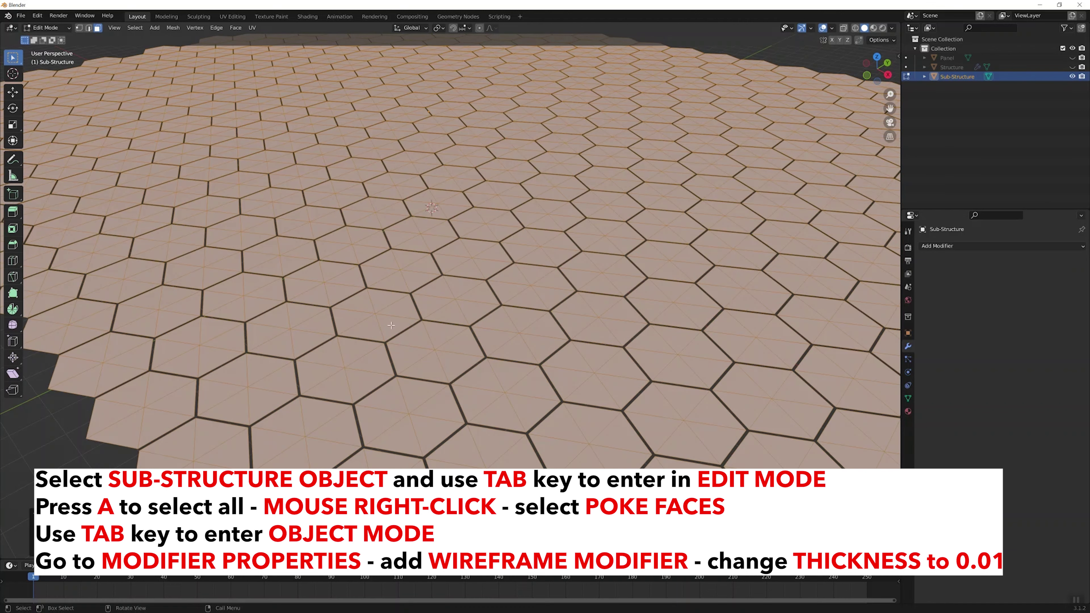
key(Tab)
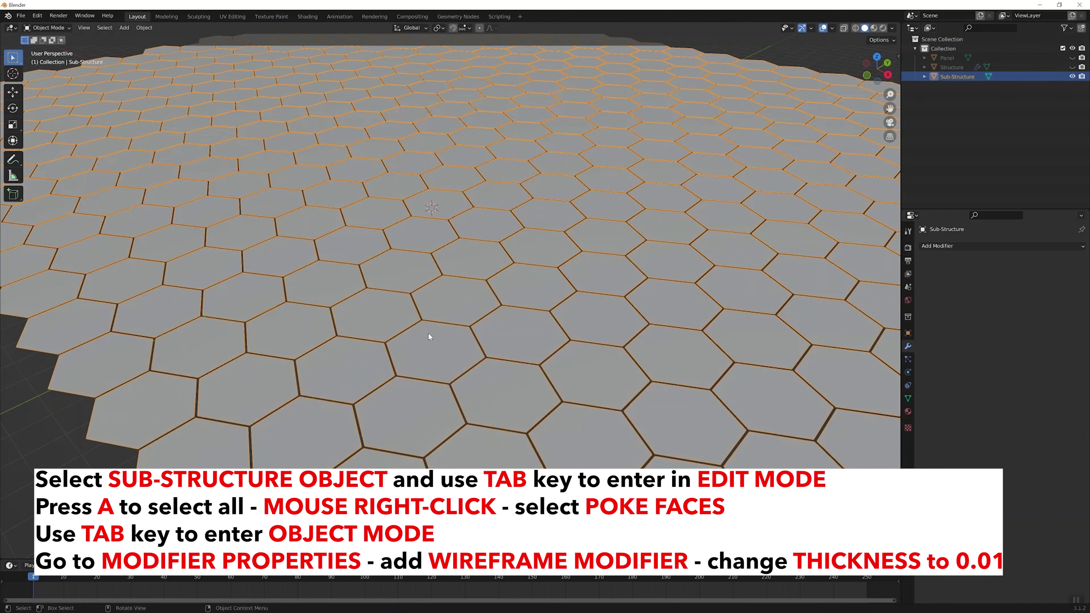
Add a Wireframe modifier with 0.01 m thickness to Sub-Structure
click(936, 246)
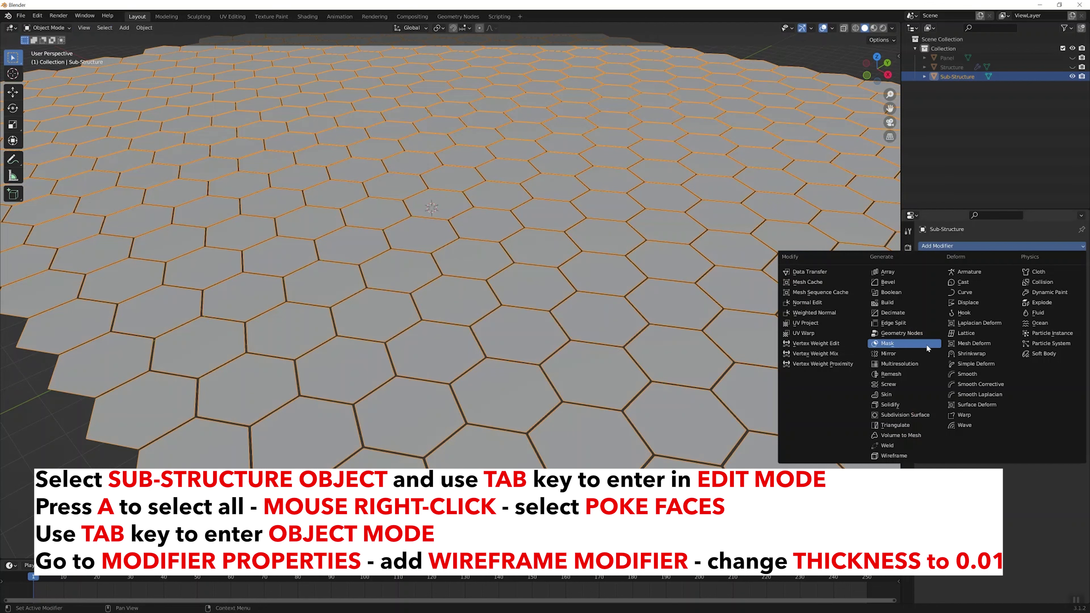
click(901, 455)
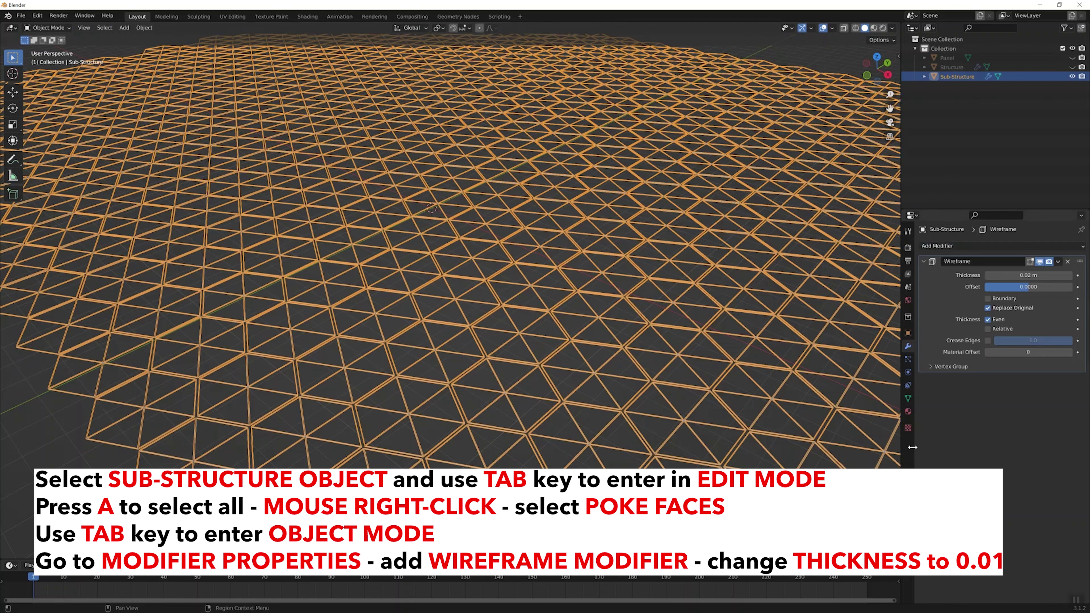
double_click(1021, 276)
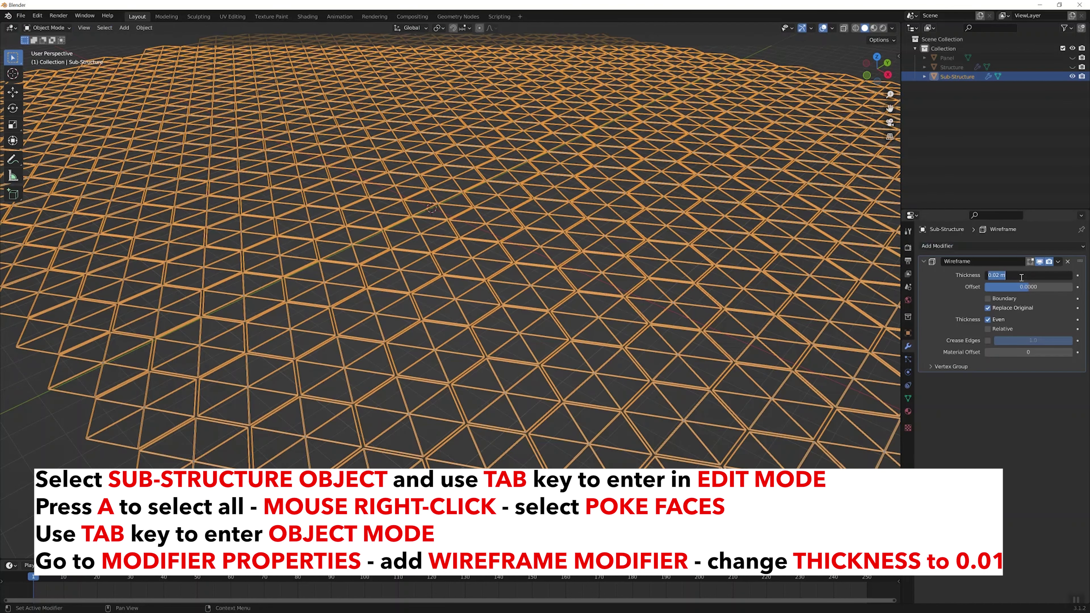
text(0.01)
key(Return)
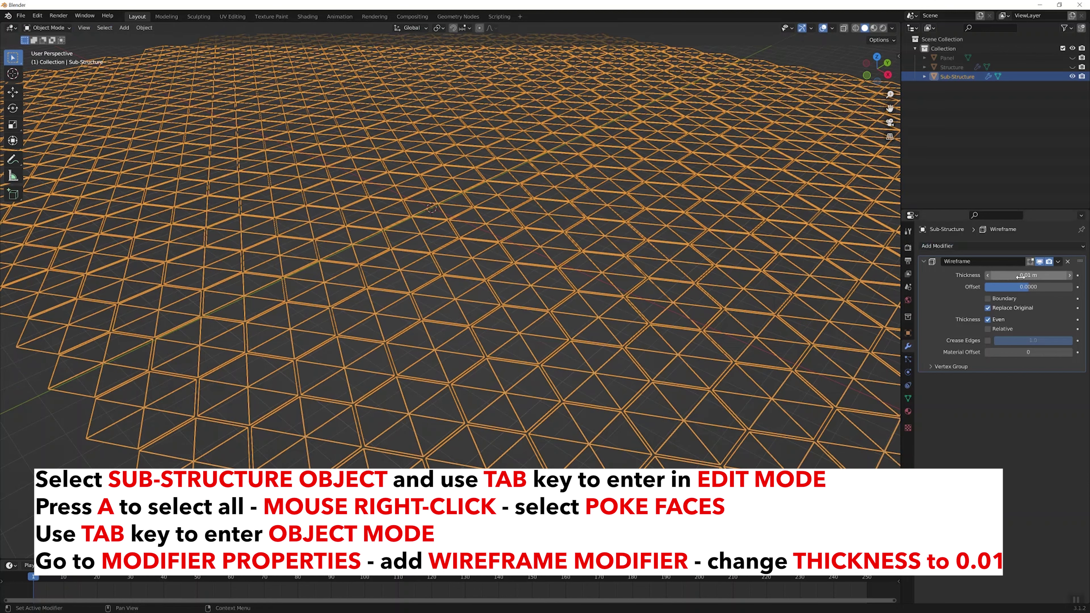
Deselect, orbit slightly, and hide Sub-Structure in the Outliner
click(329, 354)
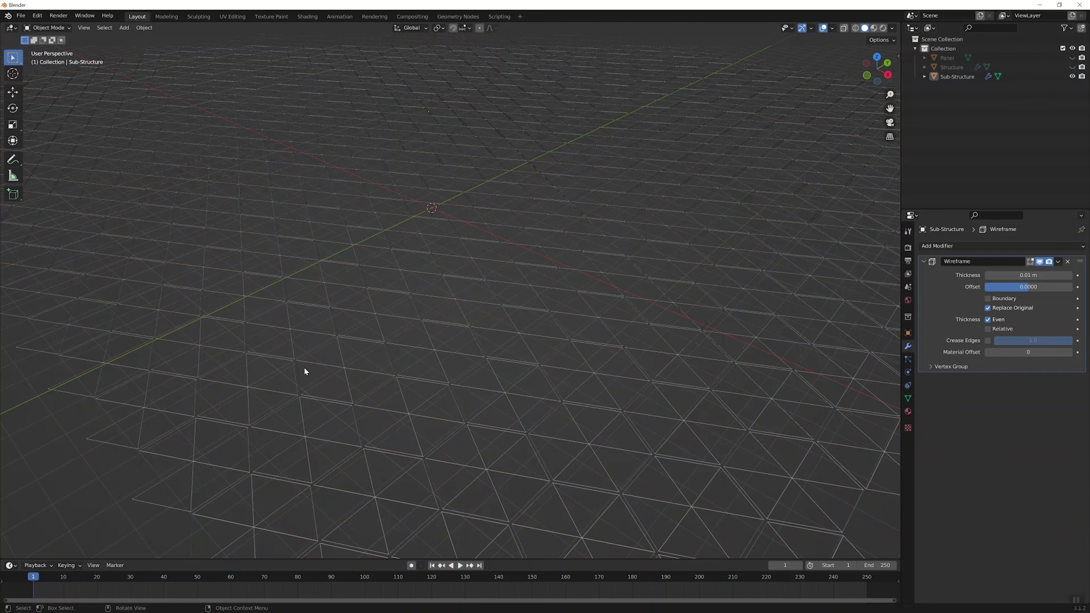
middle_drag(308, 364, 310, 361)
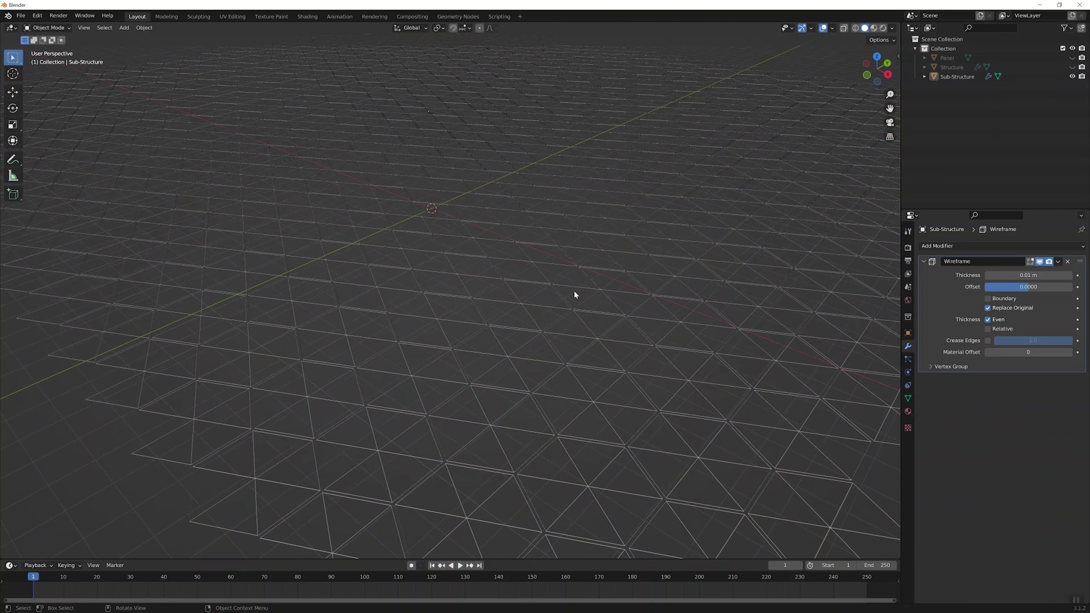
click(1072, 76)
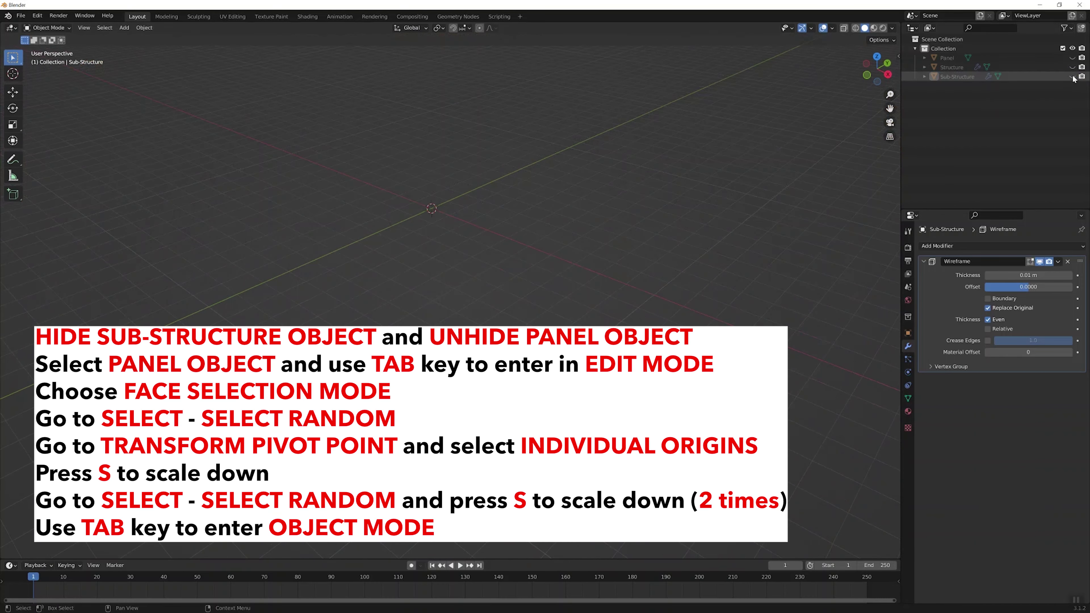
Unhide Panel, randomly select hexagons in Edit Mode, and set pivot to Individual Origins
click(1072, 58)
click(541, 253)
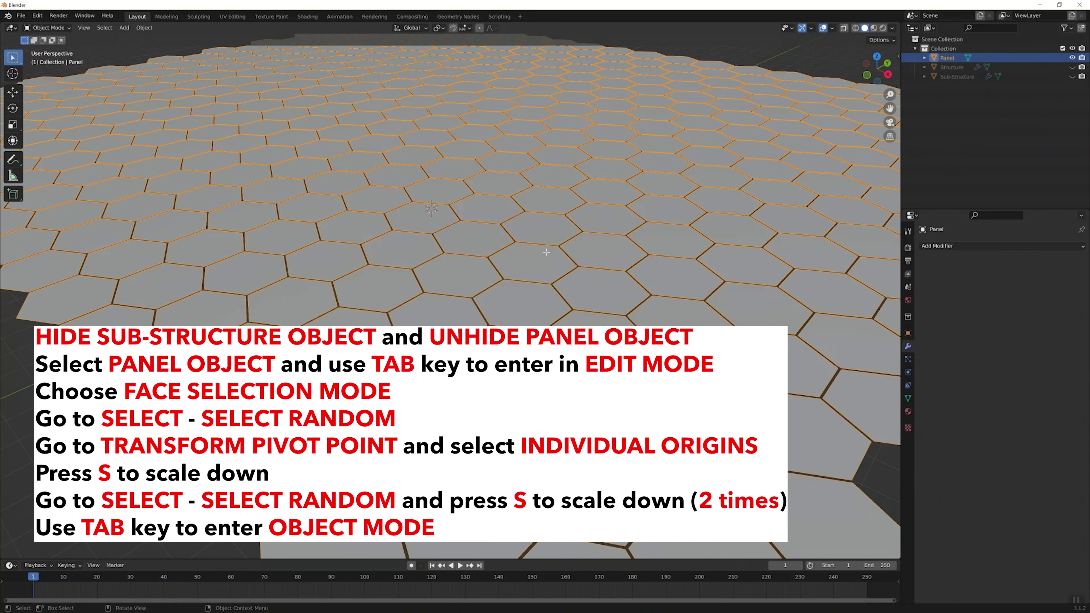
key(Tab)
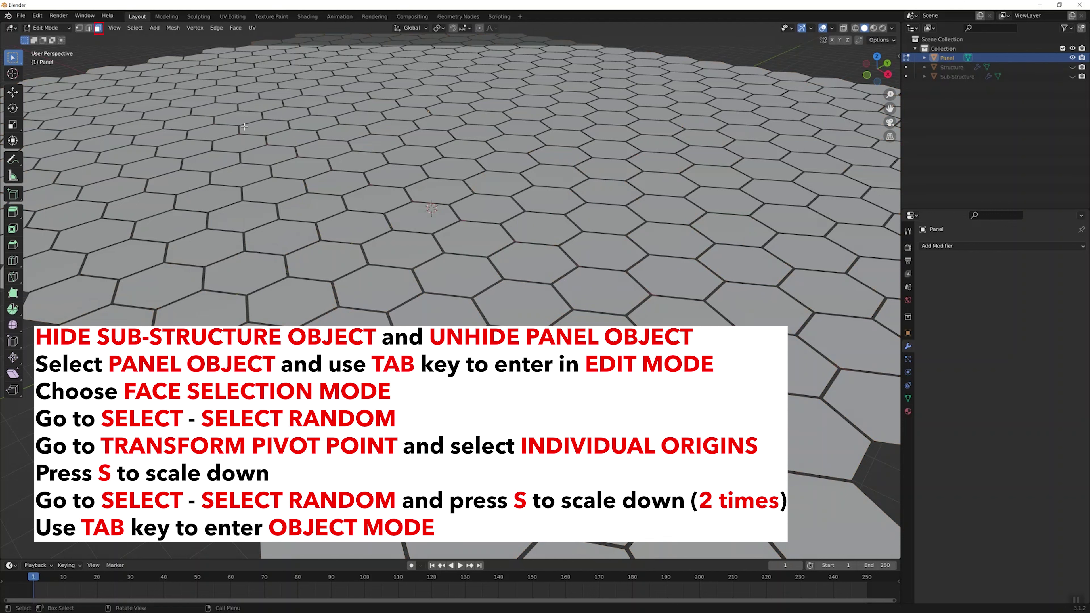
scroll(244, 126, down, 5)
click(136, 27)
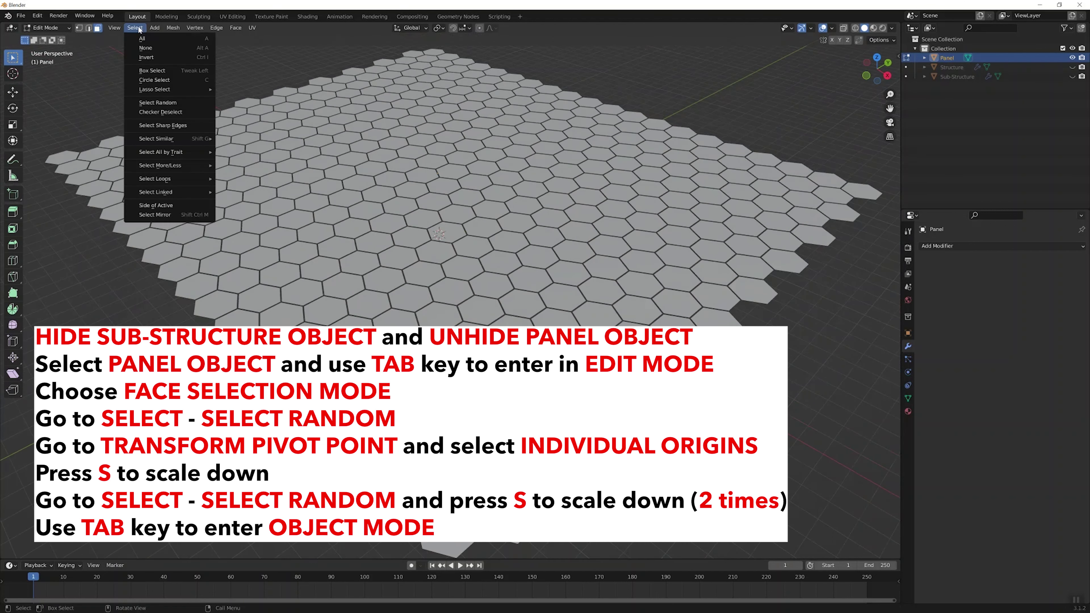
click(182, 102)
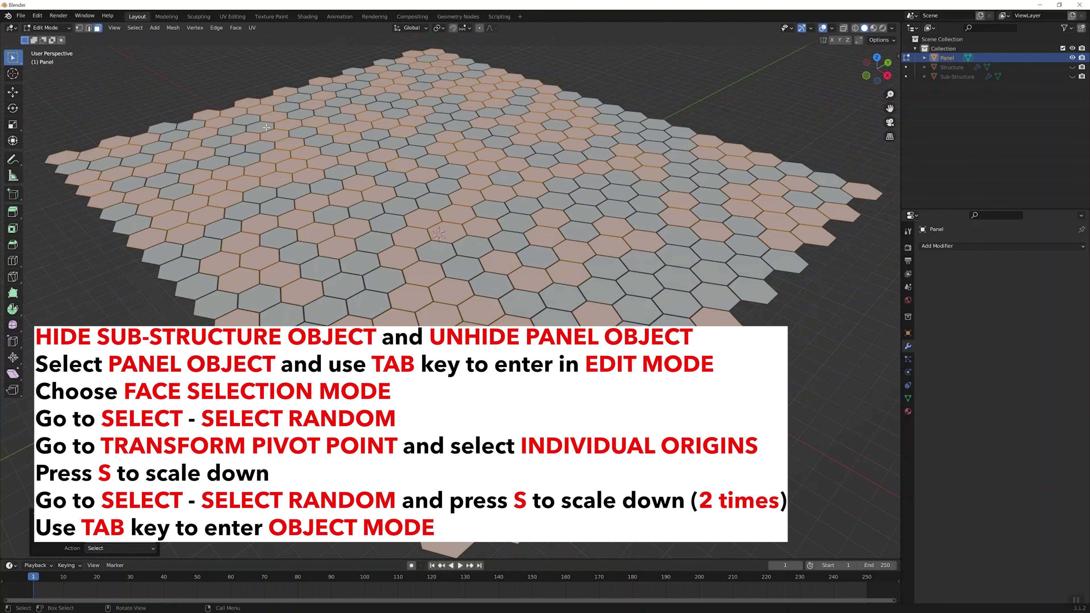
click(442, 26)
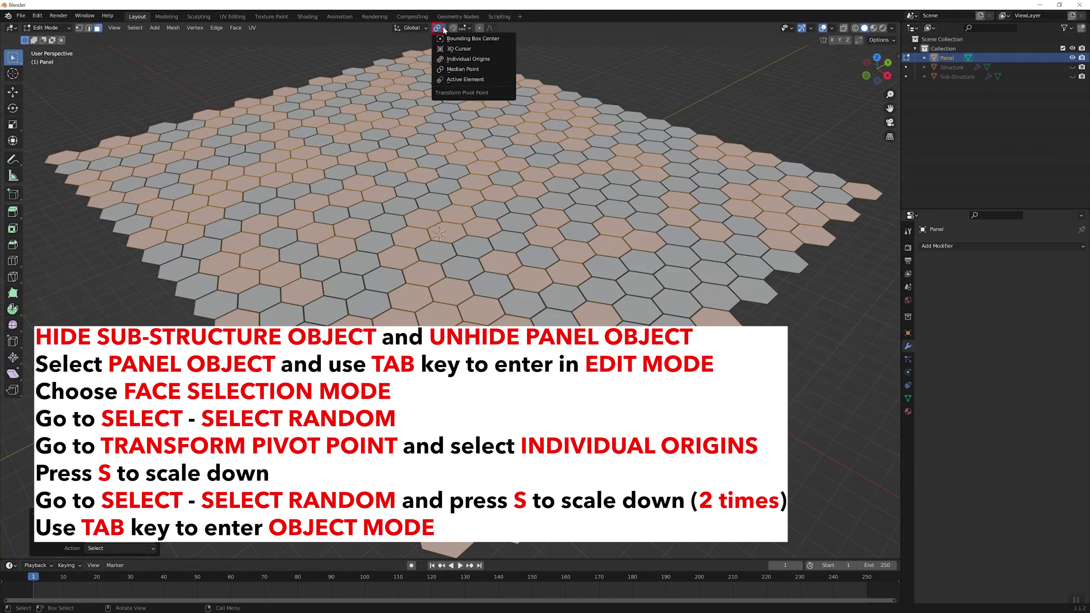
click(465, 60)
Shrink the random hexagons in place, then shrink a second random set
key(s)
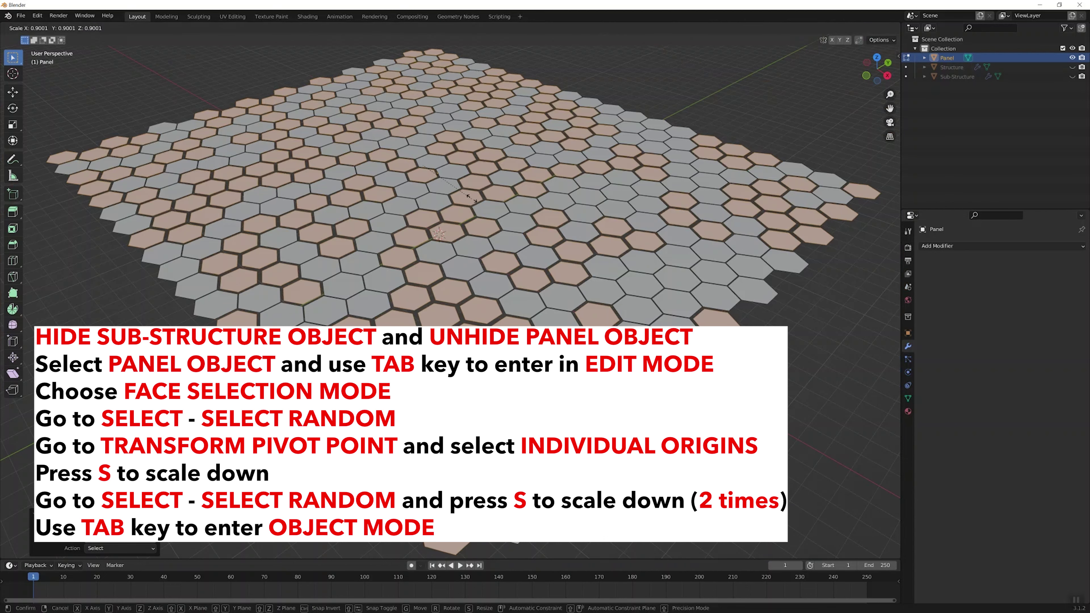
click(465, 185)
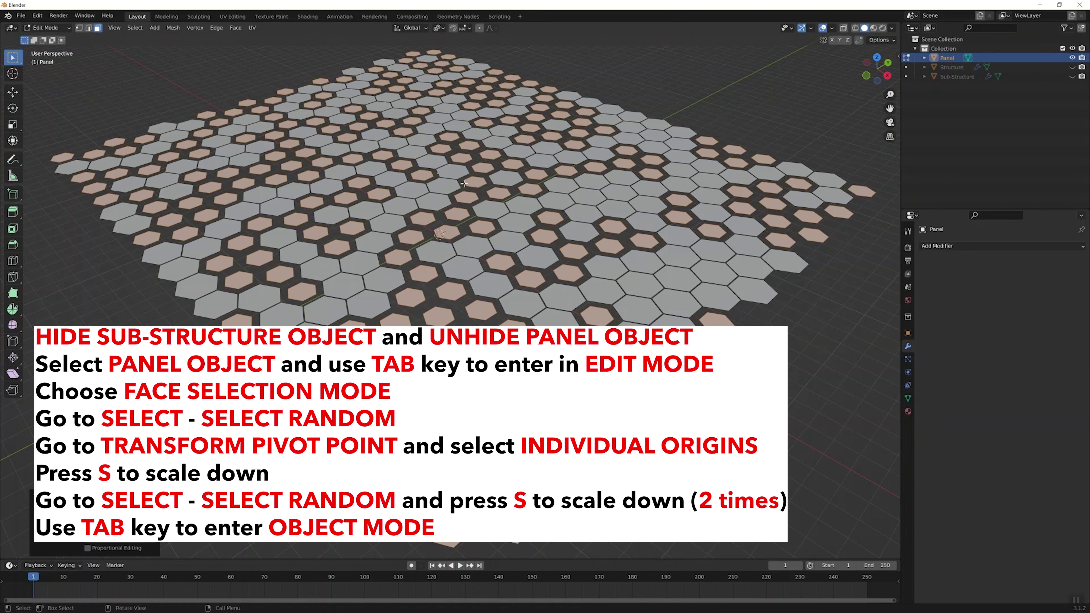
click(584, 66)
click(135, 28)
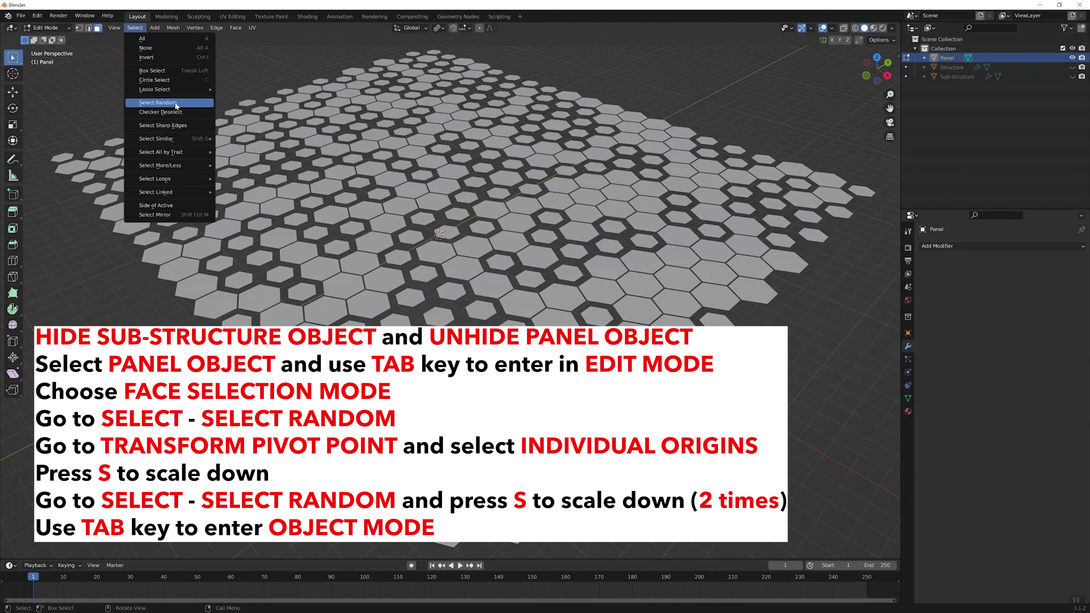
click(157, 102)
key(s)
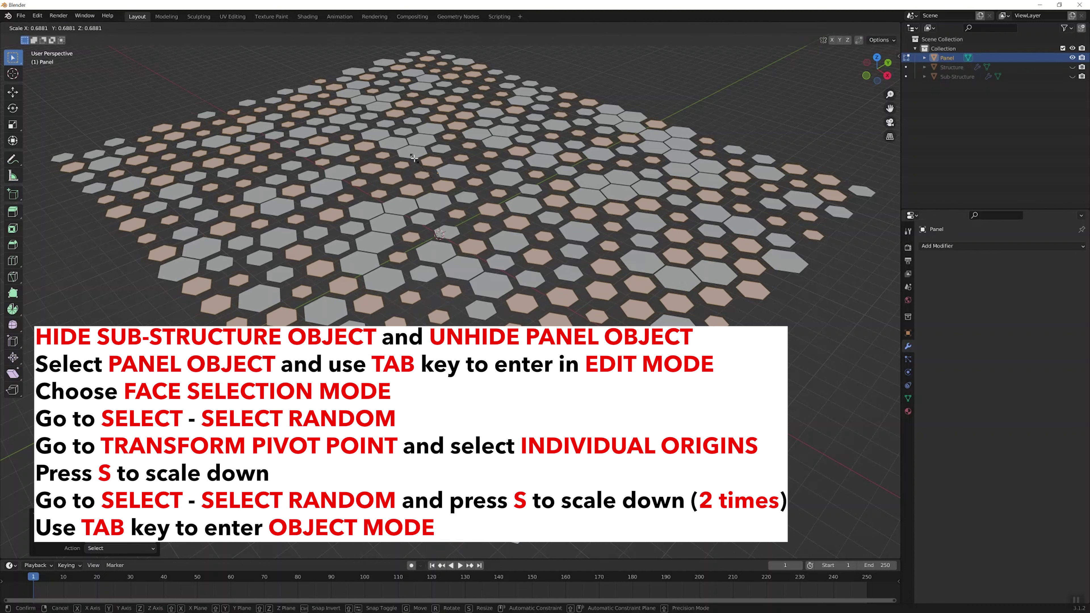
click(413, 158)
Shrink a third random hexagon set, deselect, and return to Object Mode
key(alt+a)
click(135, 28)
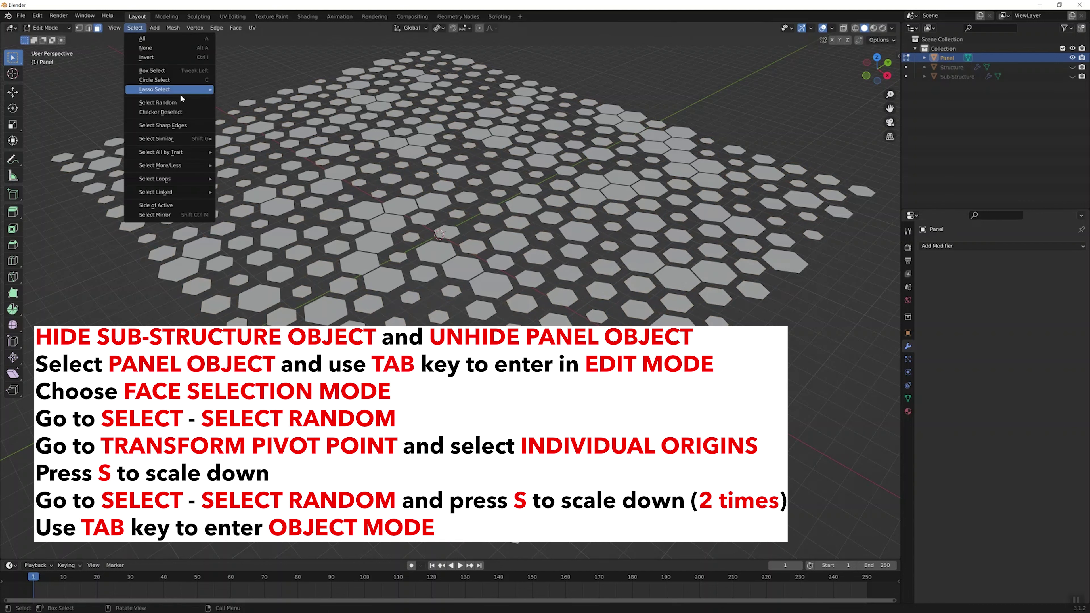
click(180, 102)
key(s)
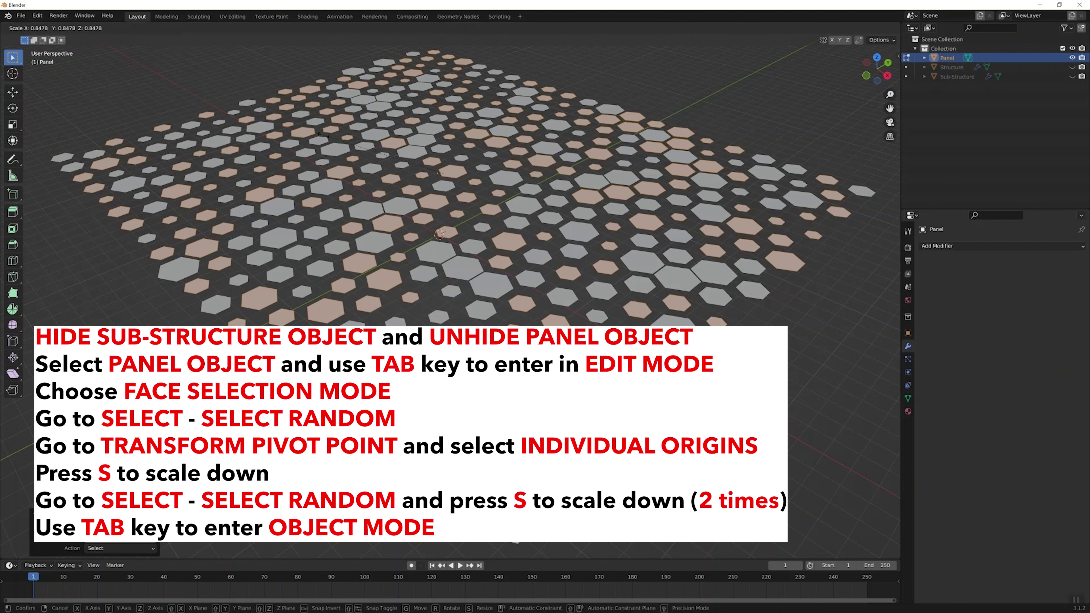
click(324, 136)
key(alt+a)
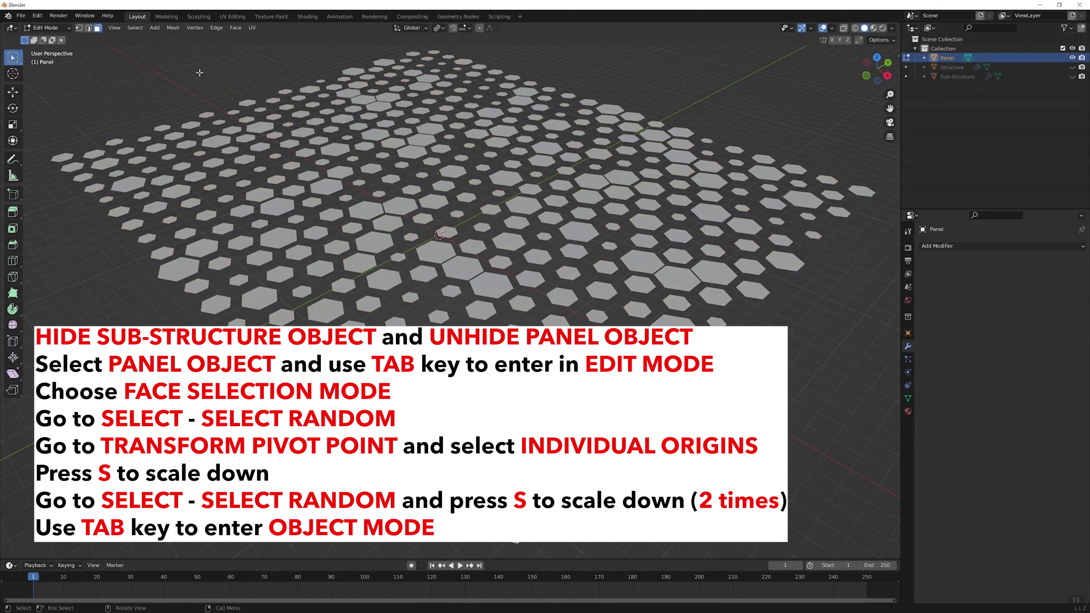
key(Tab)
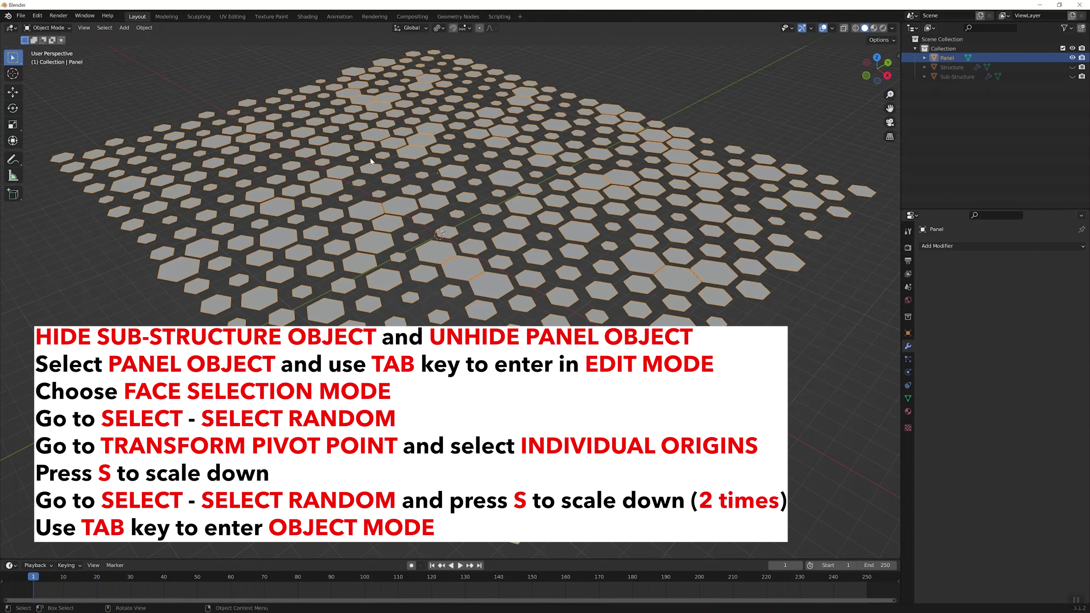
Add a Build modifier to Panel with Randomize enabled
click(731, 328)
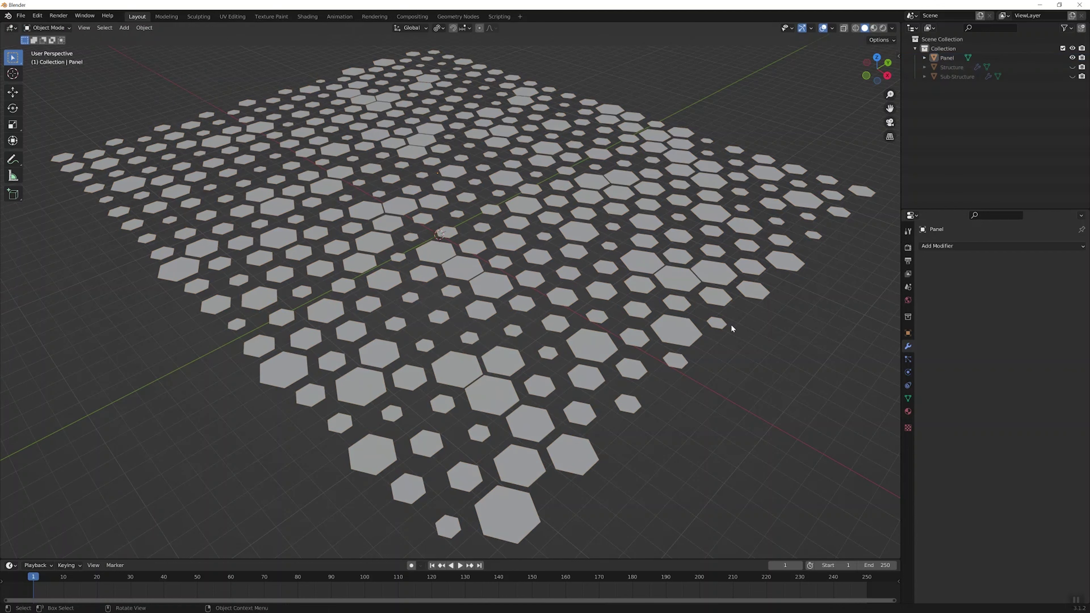
click(761, 295)
click(938, 247)
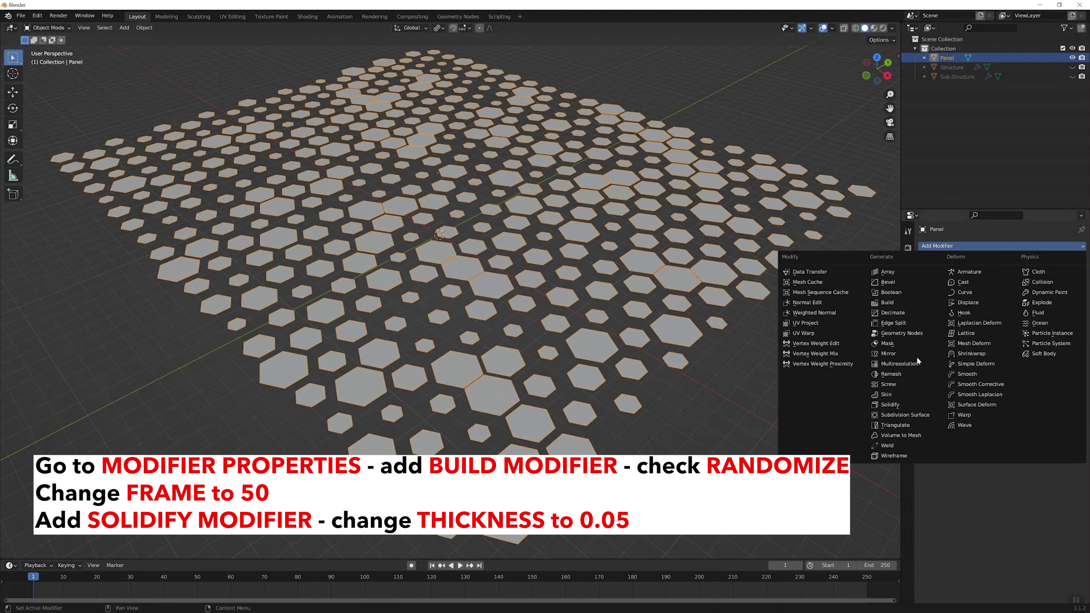
click(902, 302)
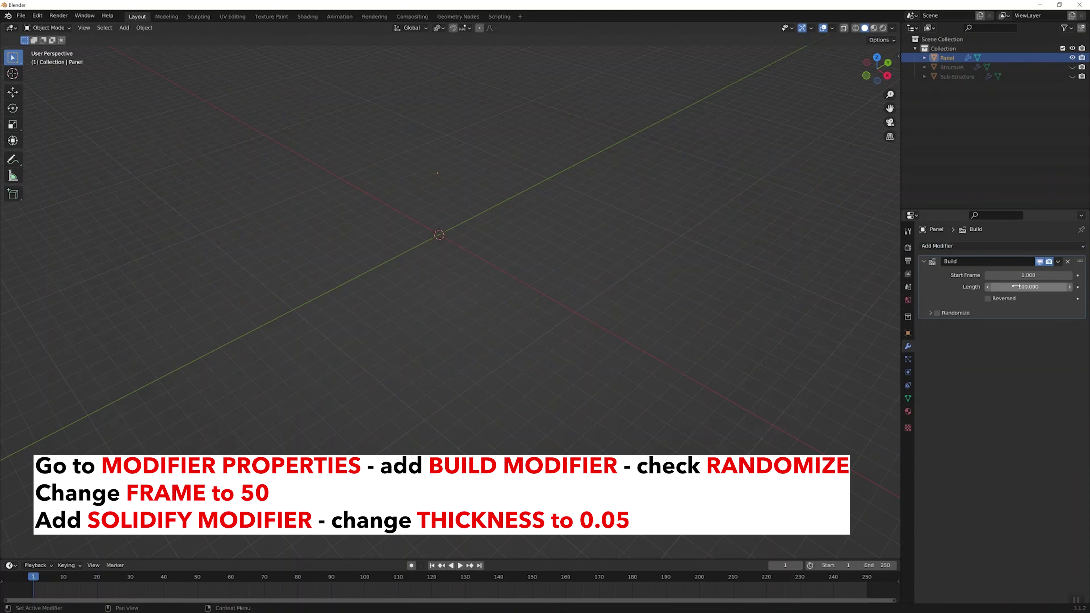
click(937, 313)
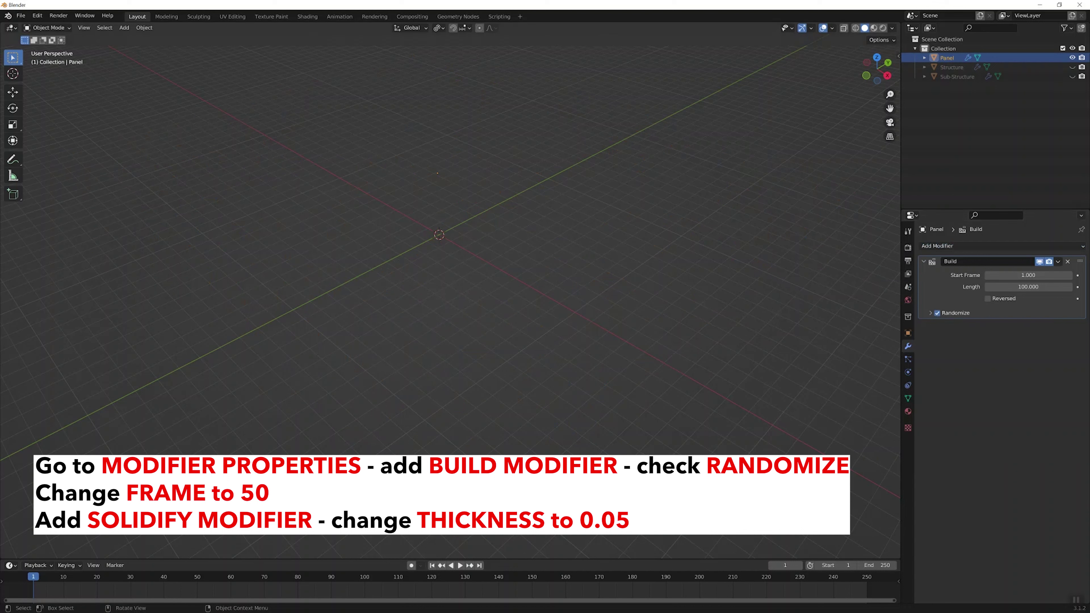
Play the build animation and stop at frame 50, then orbit to view the scatter
key(space)
mouse_move(95, 582)
mouse_down()
mouse_move(365, 580)
mouse_move(197, 582)
mouse_up()
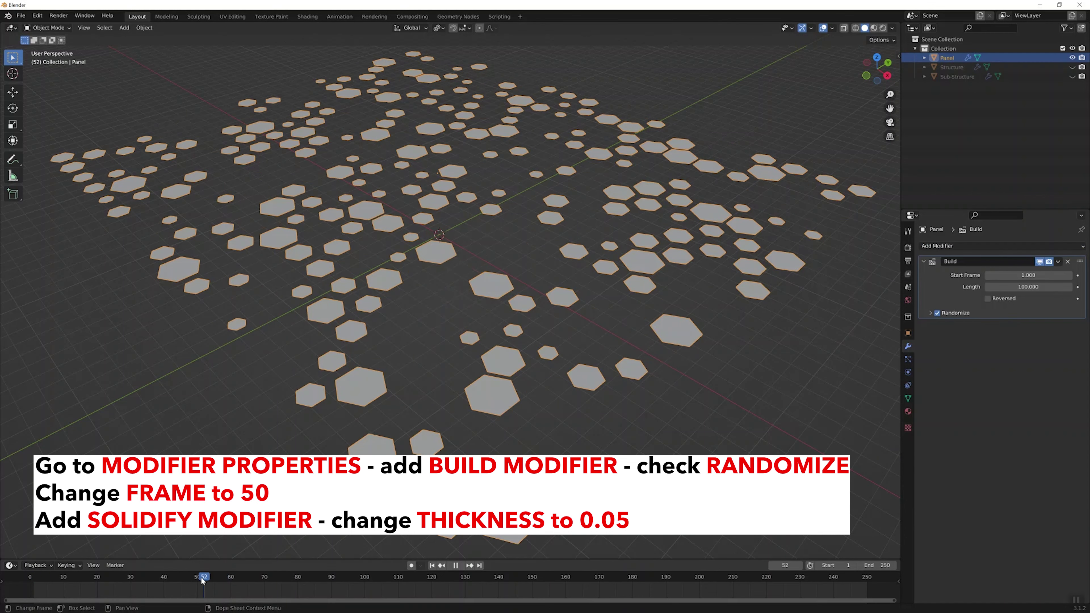
key(space)
click(235, 426)
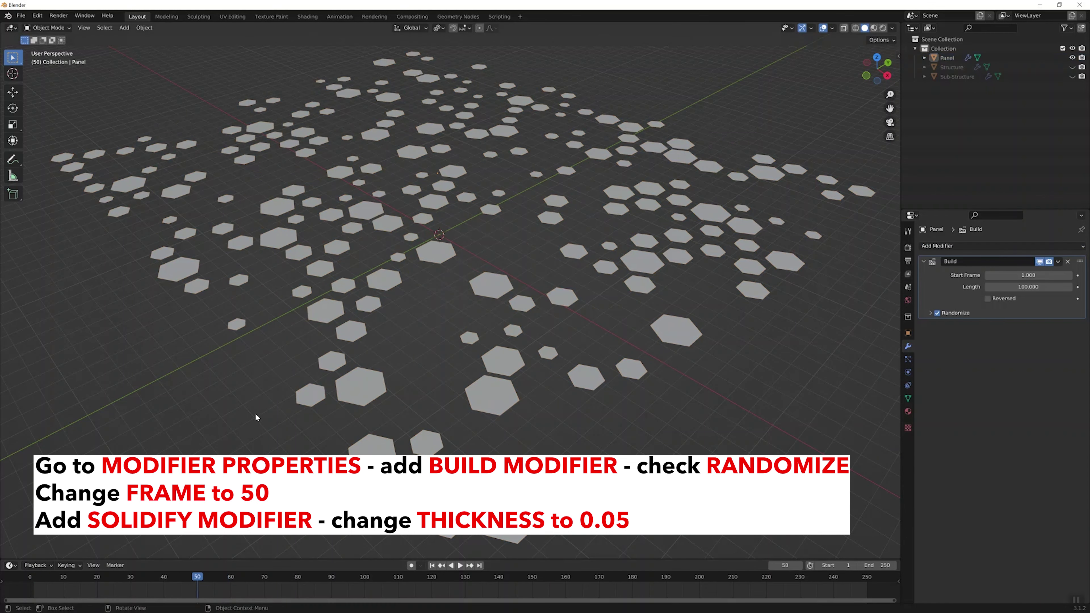
scroll(254, 413, down, 2)
mouse_move(262, 415)
middle_down()
mouse_move(226, 406)
mouse_move(252, 388)
middle_up()
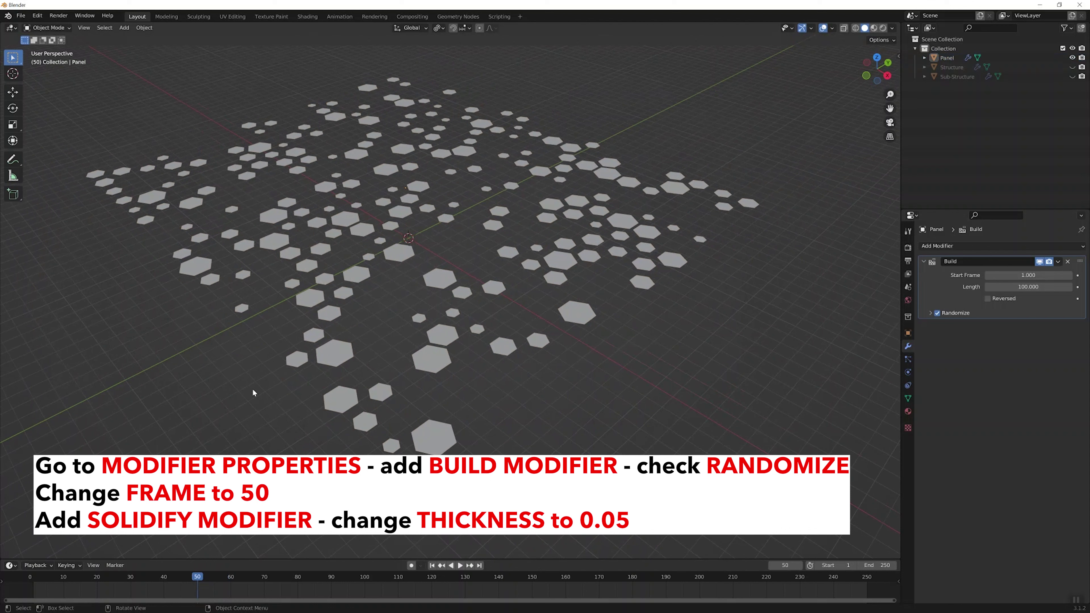
click(311, 307)
Add a Solidify modifier to Panel with a thickness of 0.05 m
click(936, 247)
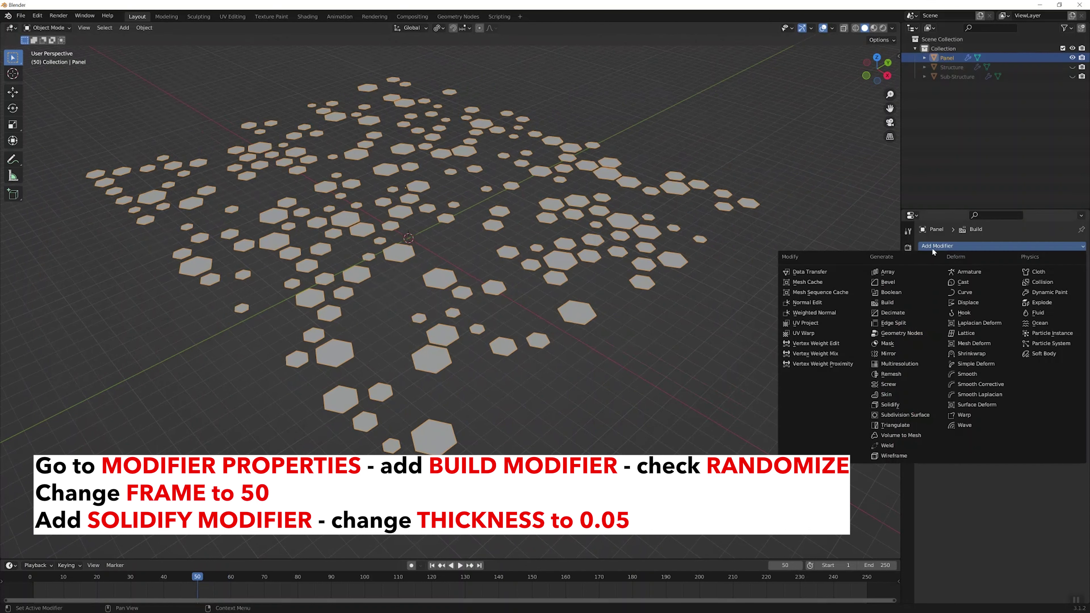
click(903, 405)
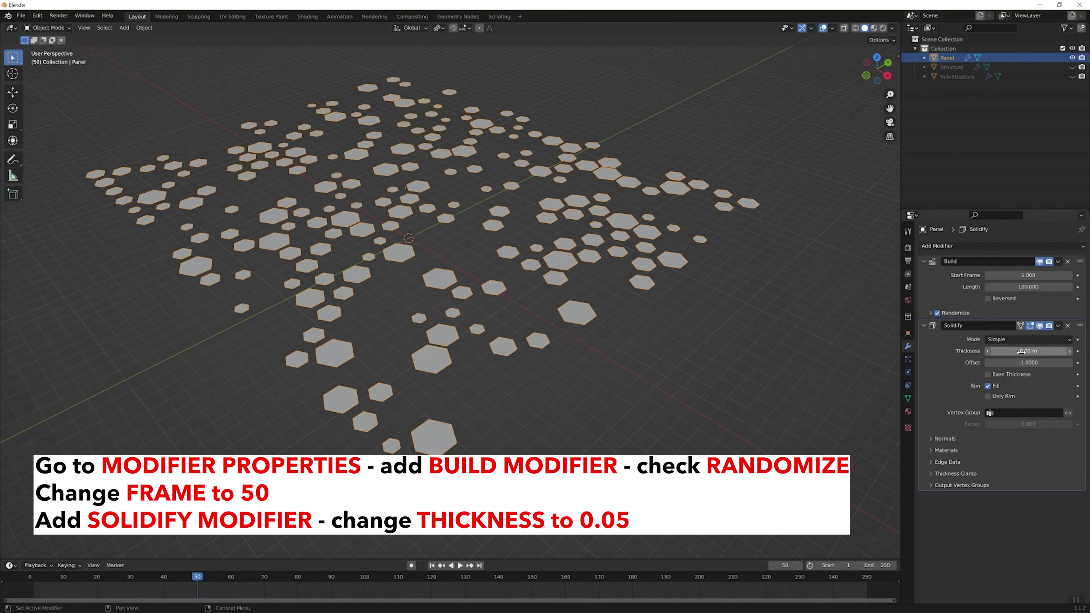
click(1039, 351)
text(0.05)
key(Return)
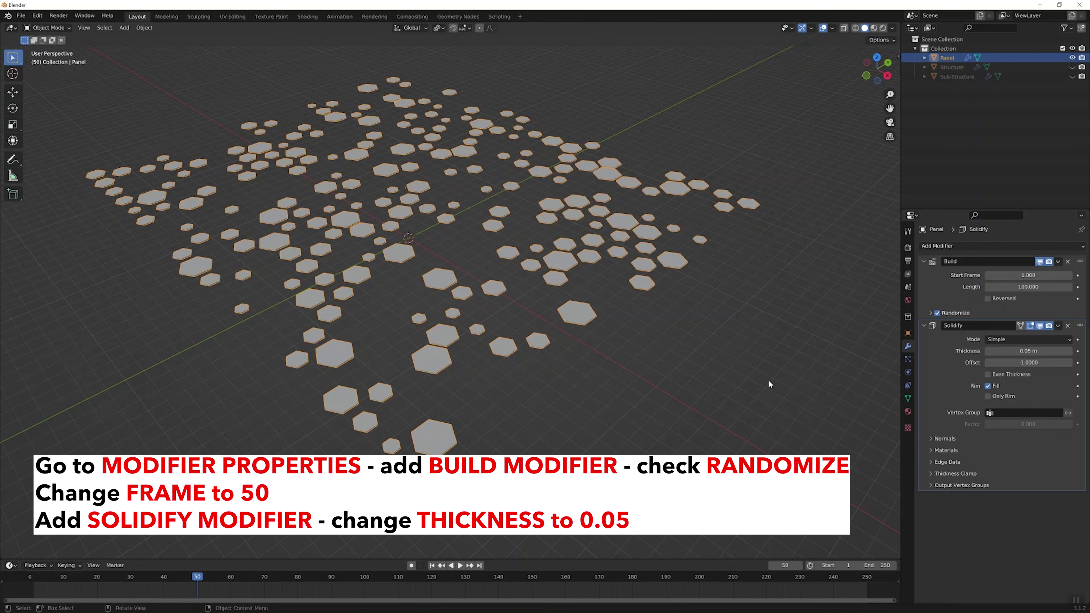
click(768, 379)
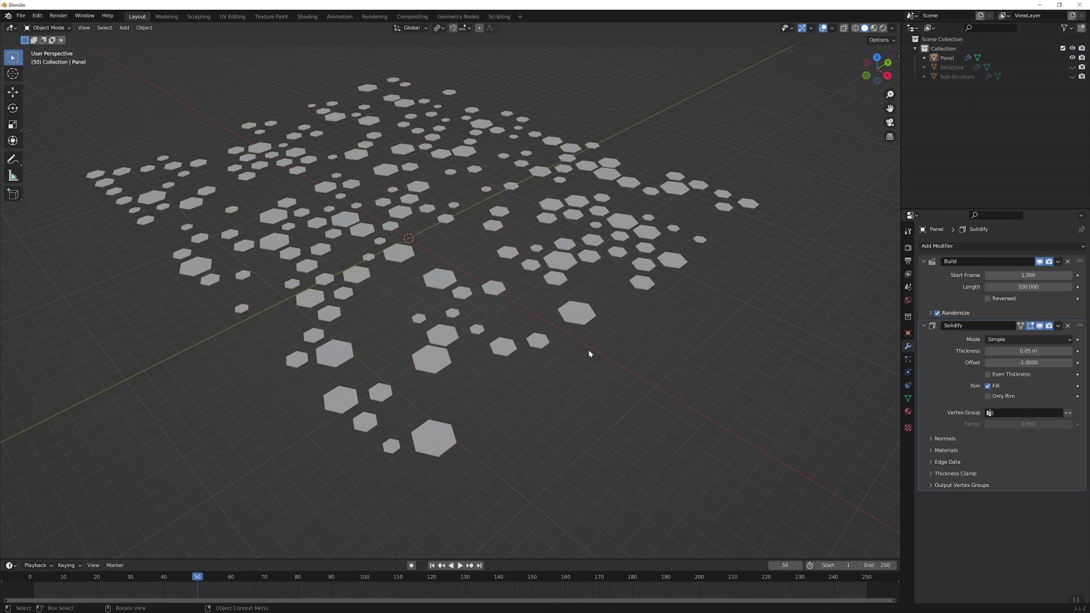
middle_drag(589, 353, 558, 335)
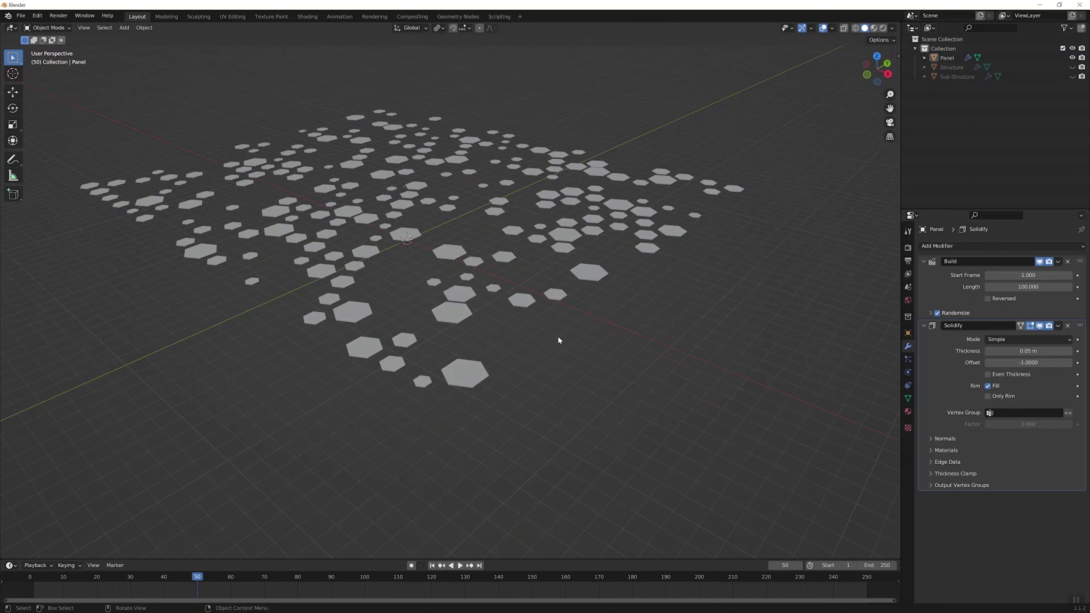
Duplicate Panel in place and rename the copy to 'base'
click(455, 256)
key(shift+d)
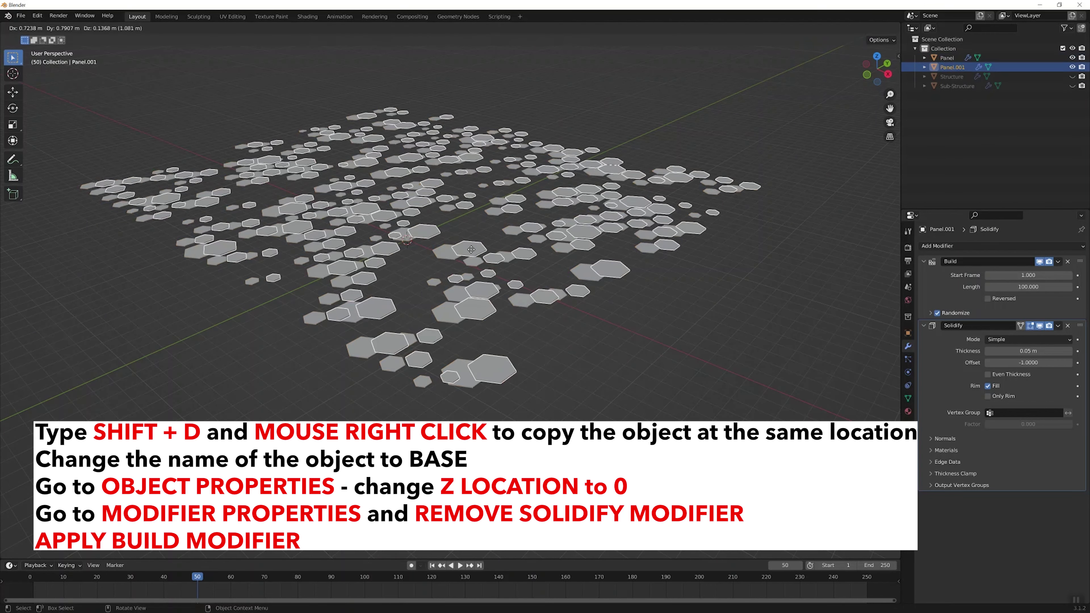
right_click(482, 259)
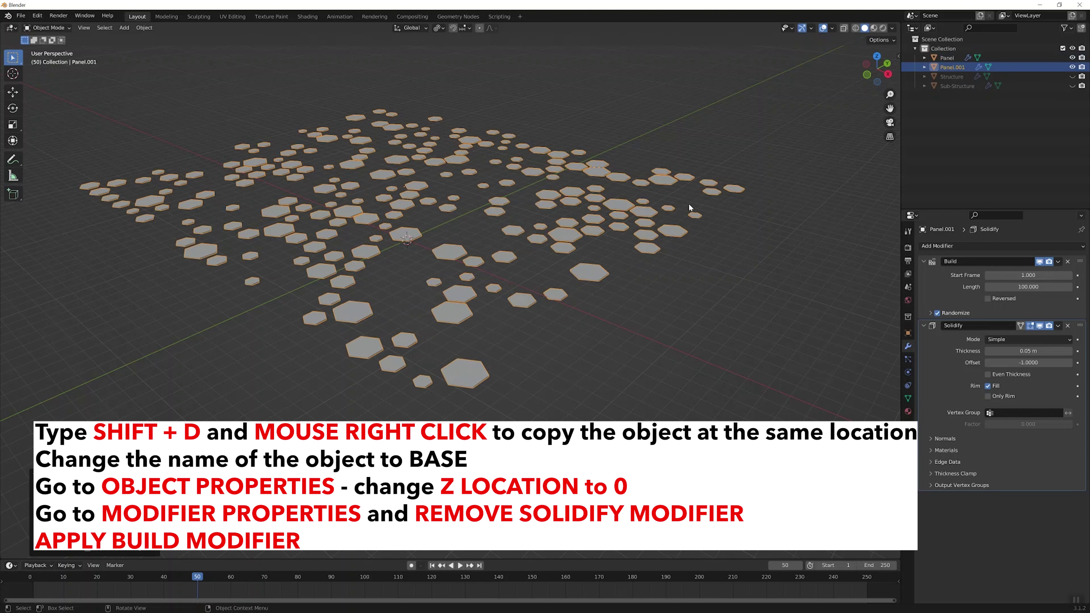
double_click(951, 67)
text(base)
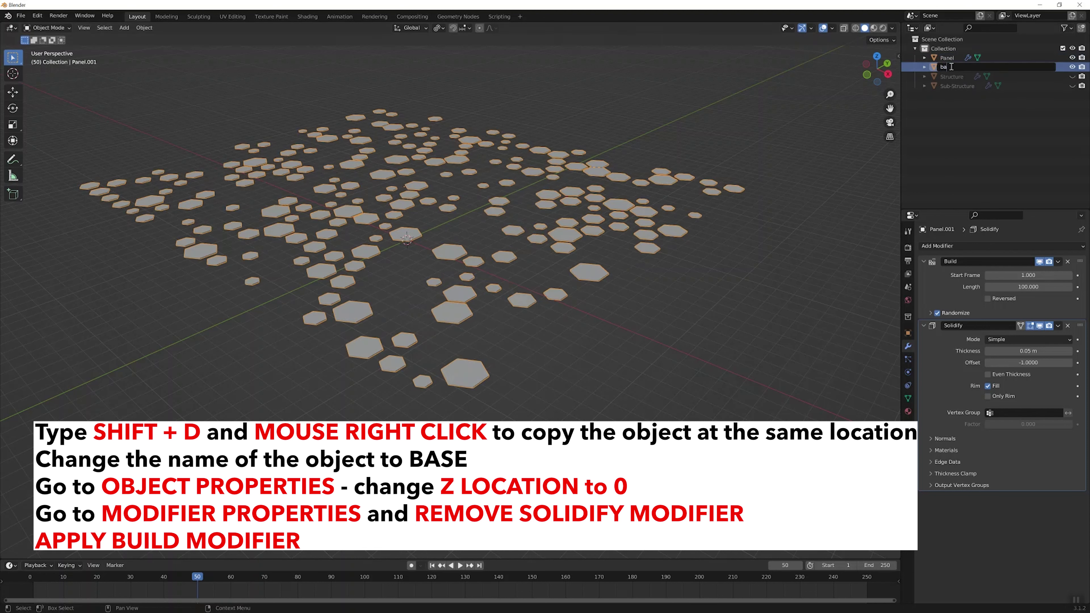
key(Return)
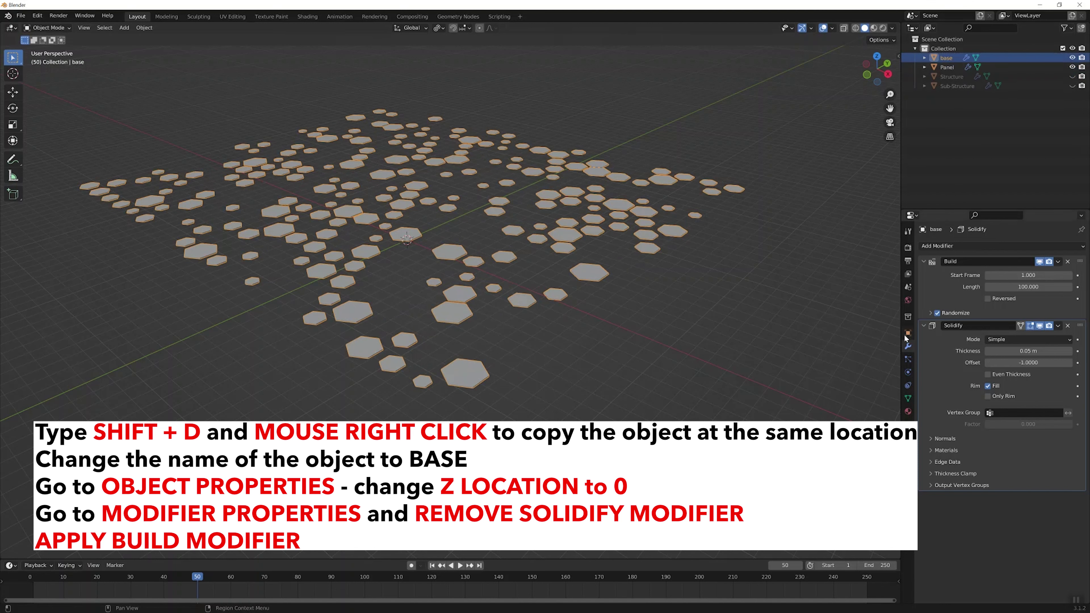
Set the base object's Z location to 0 m
click(904, 333)
click(1041, 294)
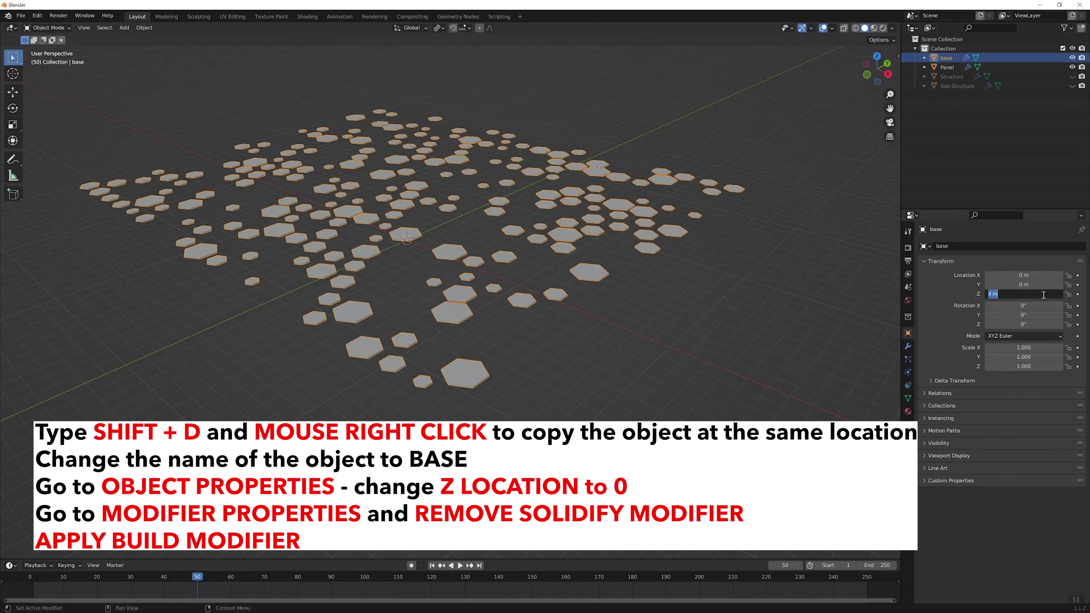
text(0)
key(Return)
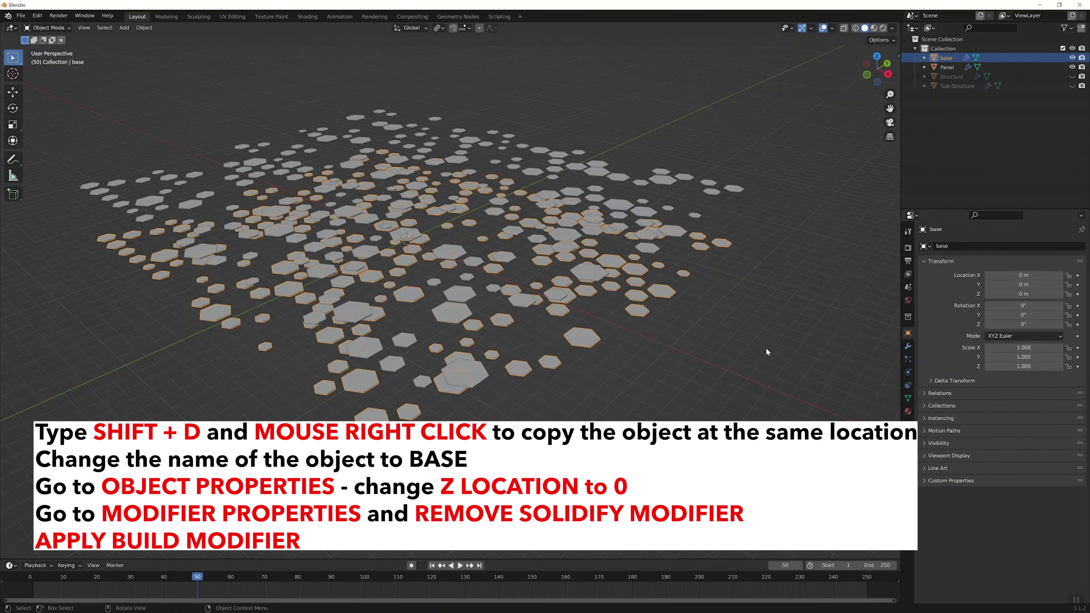
click(630, 367)
middle_drag(630, 367, 610, 340)
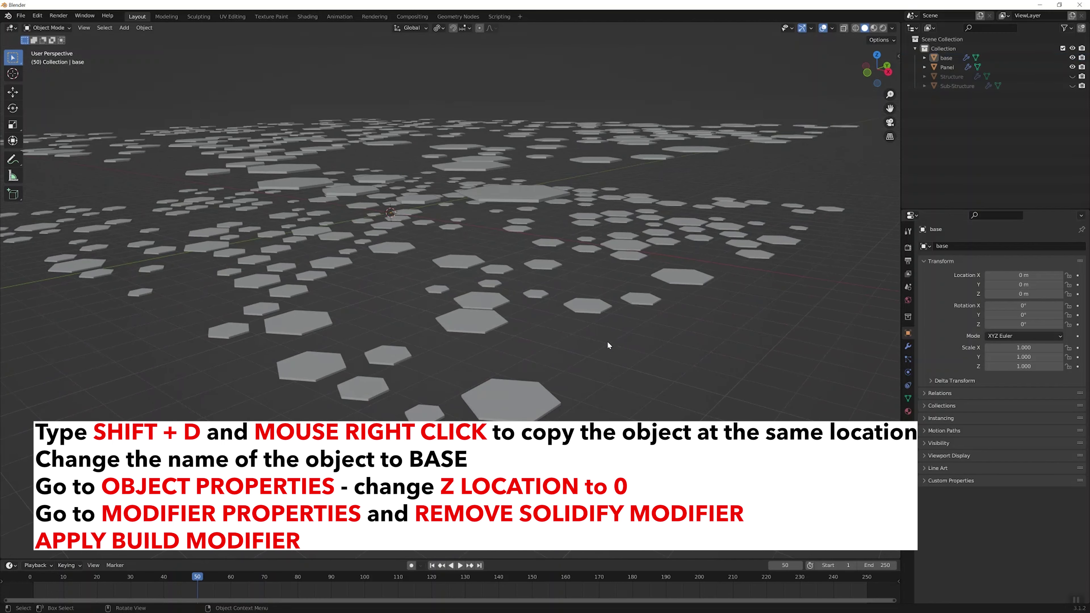
Remove base's Solidify modifier and apply its Build modifier
click(487, 318)
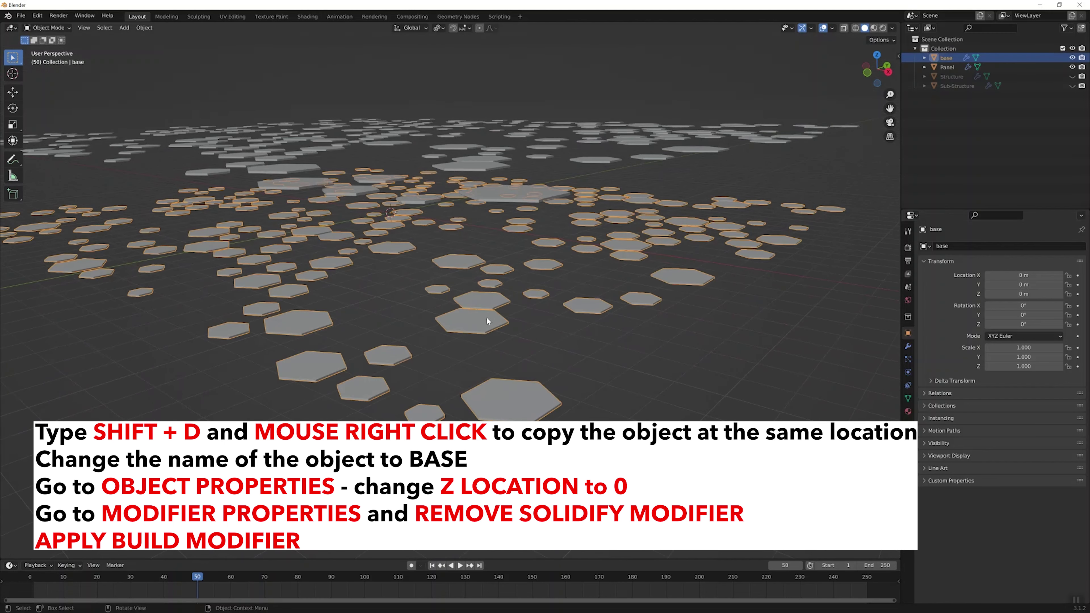
click(907, 346)
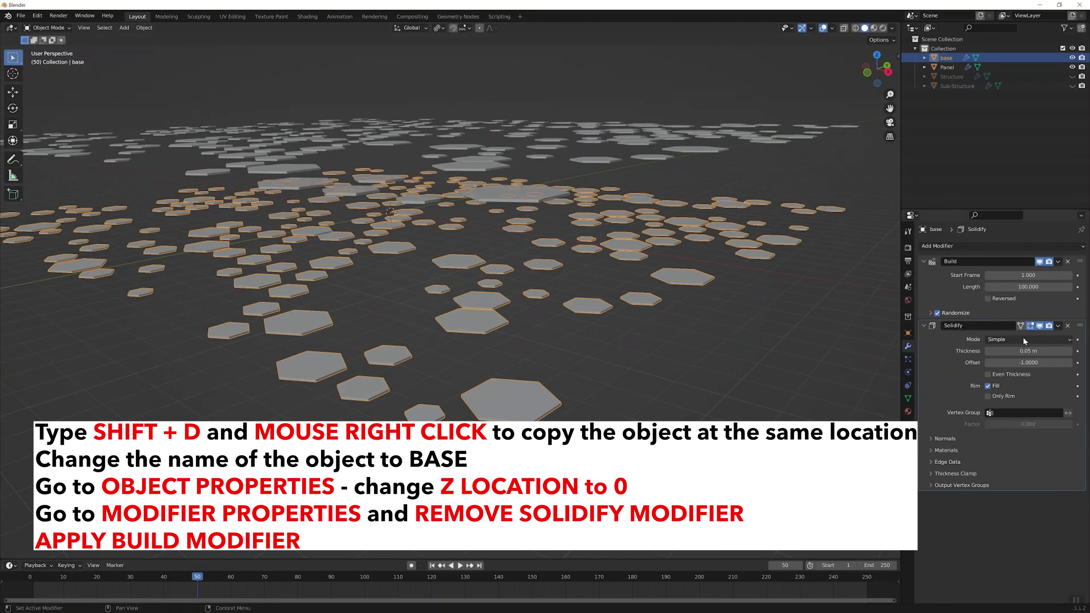
click(1068, 325)
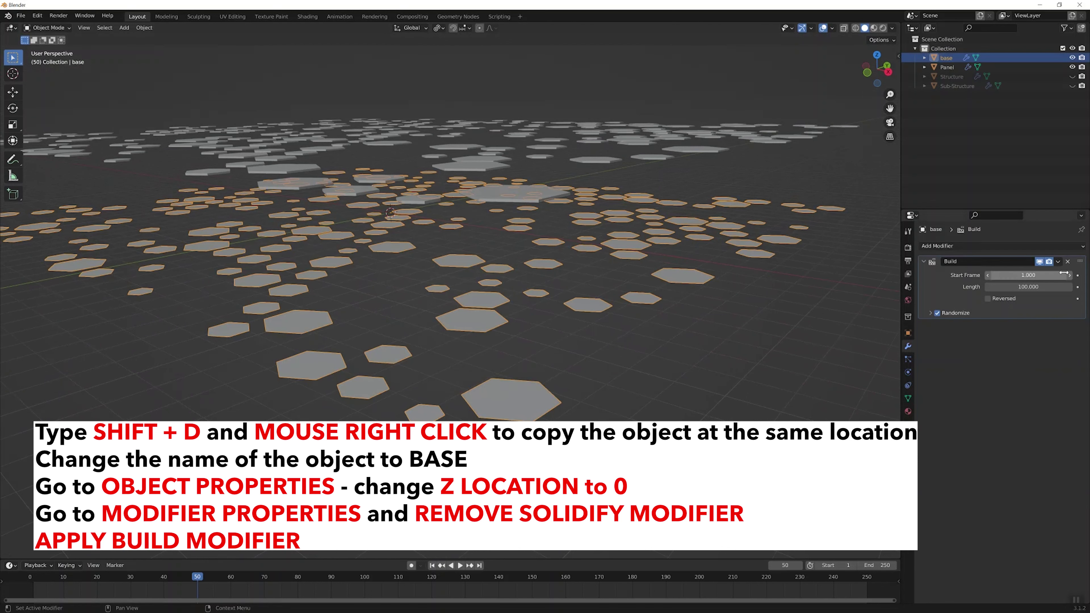
click(1058, 263)
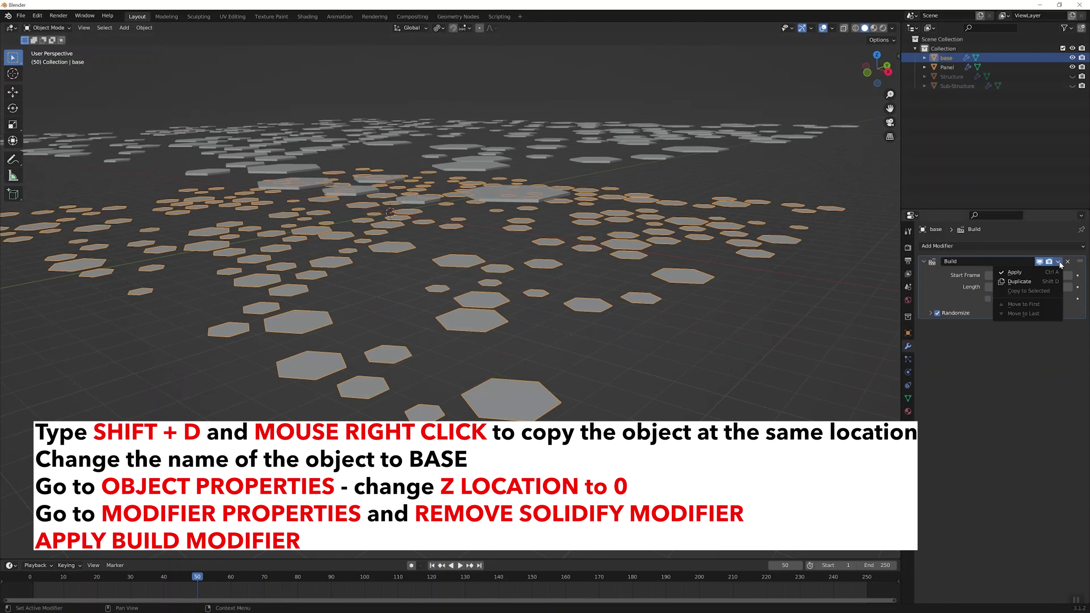
click(1046, 272)
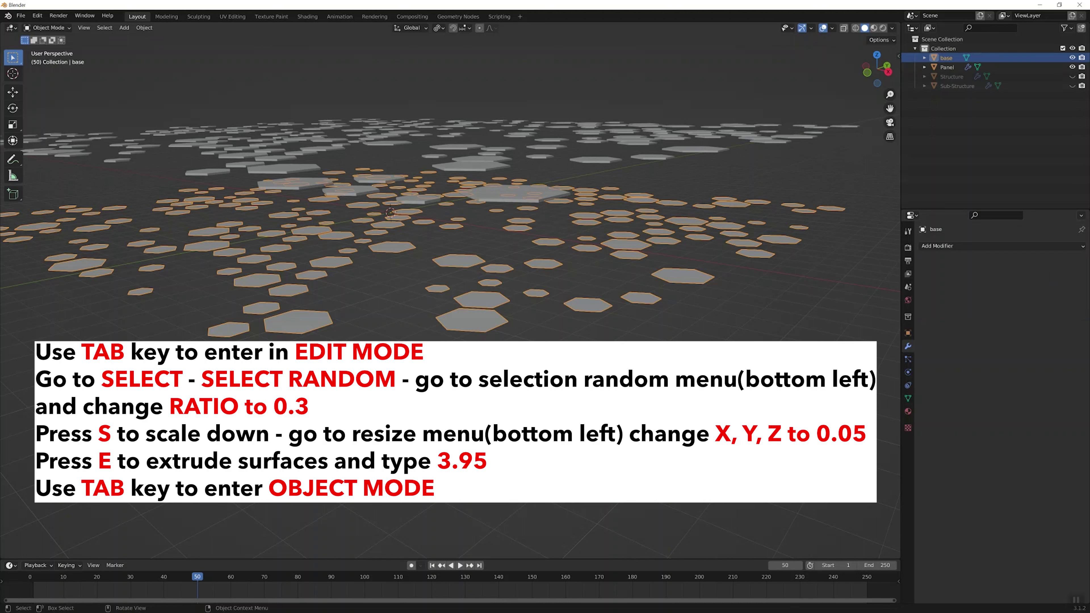
In Edit Mode, randomly select 30% of base's hexagon faces (ratio 0.3)
key(Tab)
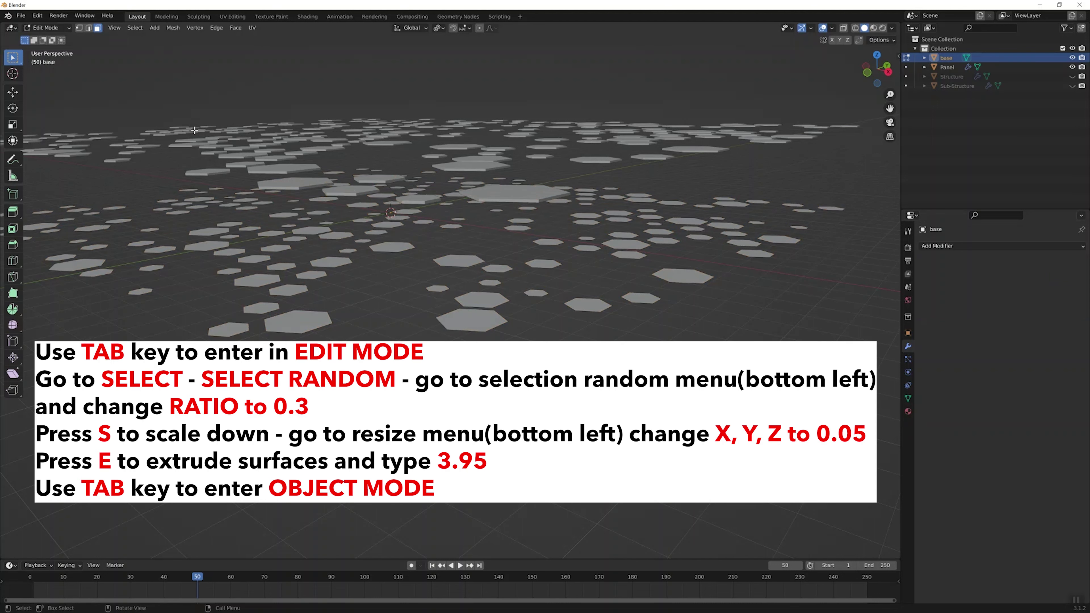
click(135, 27)
mouse_move(158, 137)
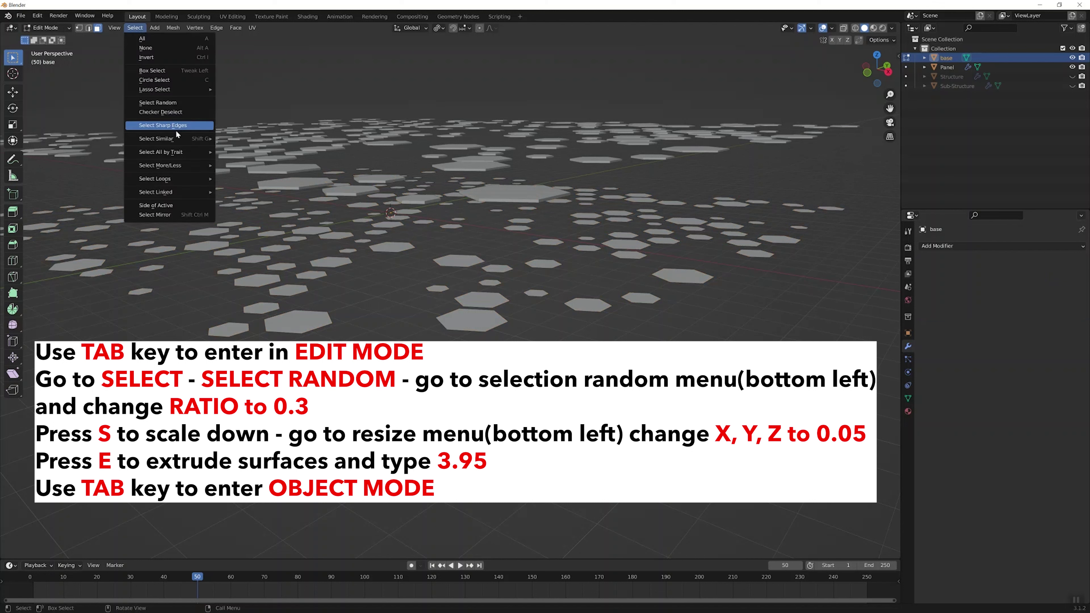
click(176, 104)
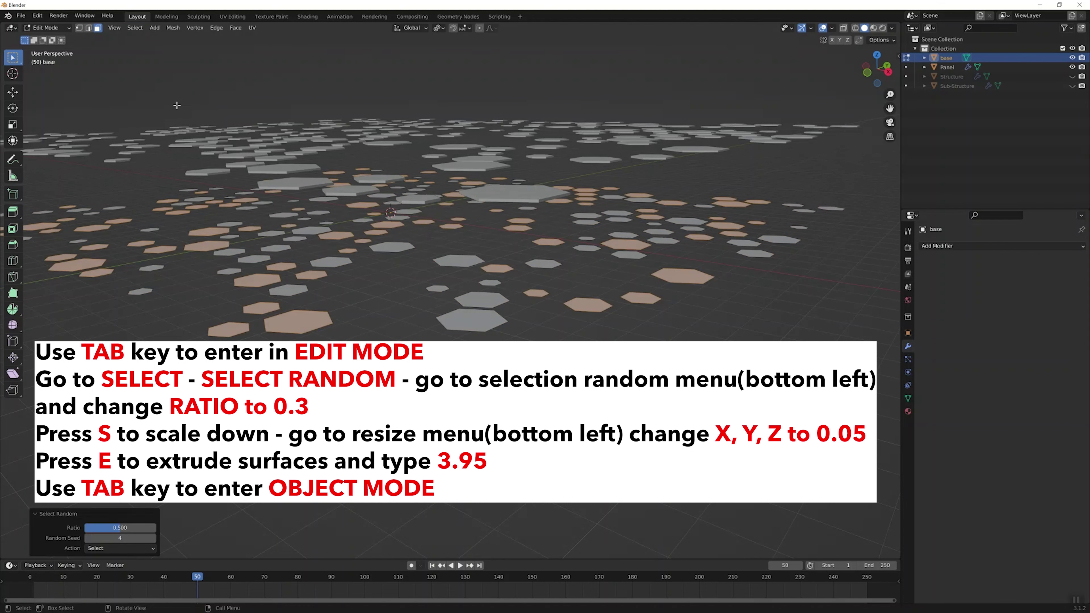
click(130, 527)
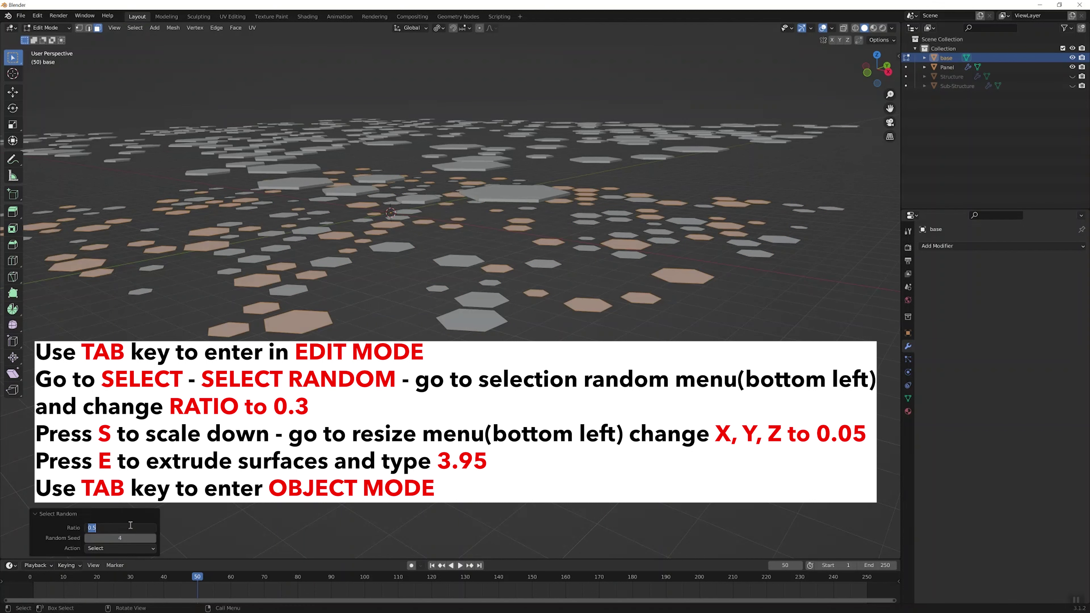
text(0.3)
key(Return)
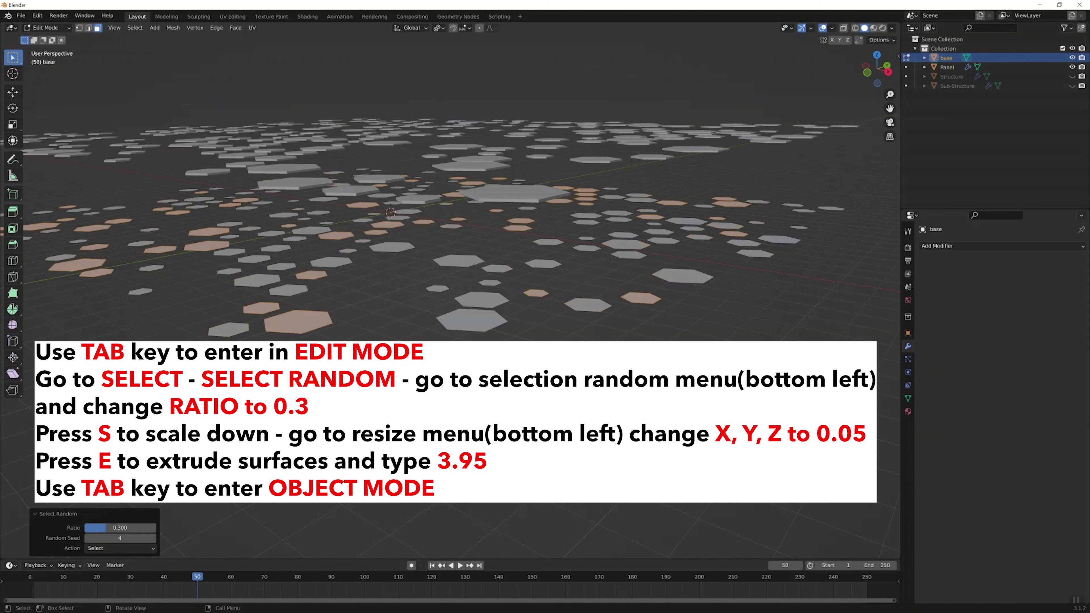
Scale the selected faces to 0.05 on X, Y and Z
key(s)
key(Return)
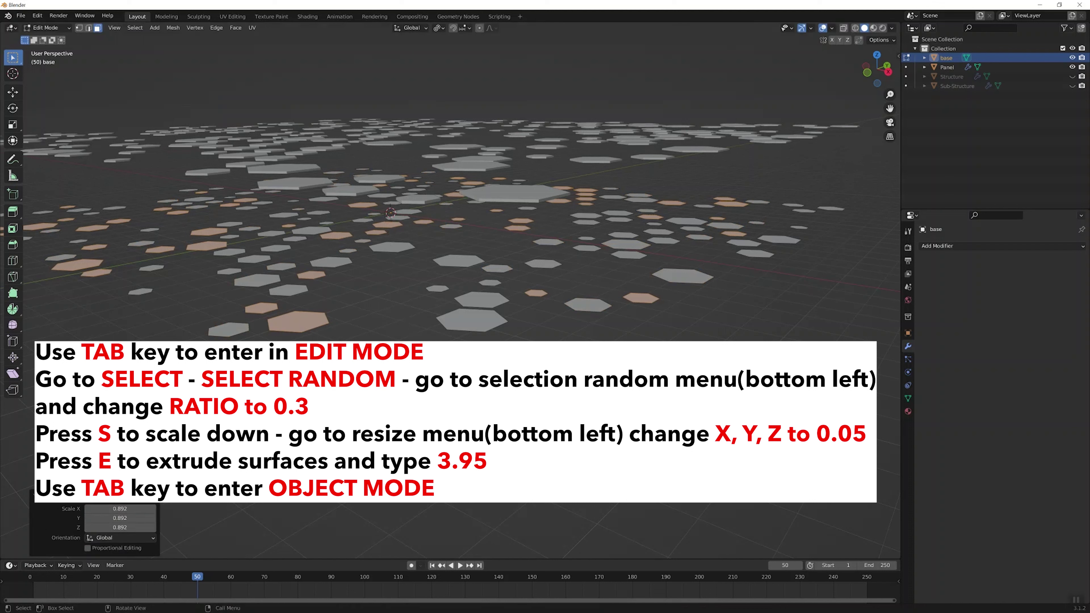
click(145, 509)
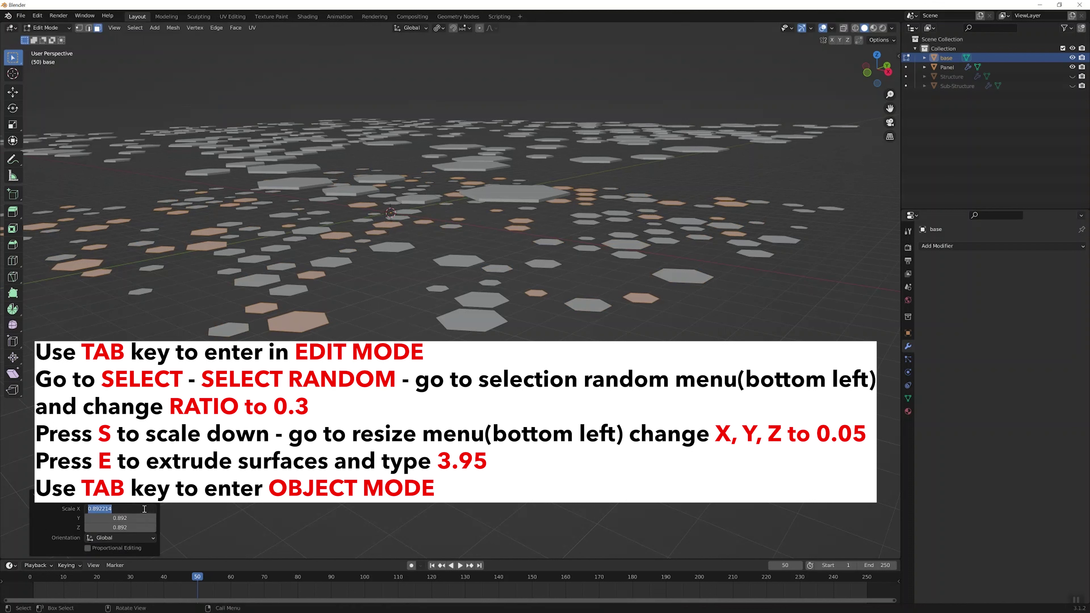
text(0.05)
key(Tab)
text(0.05)
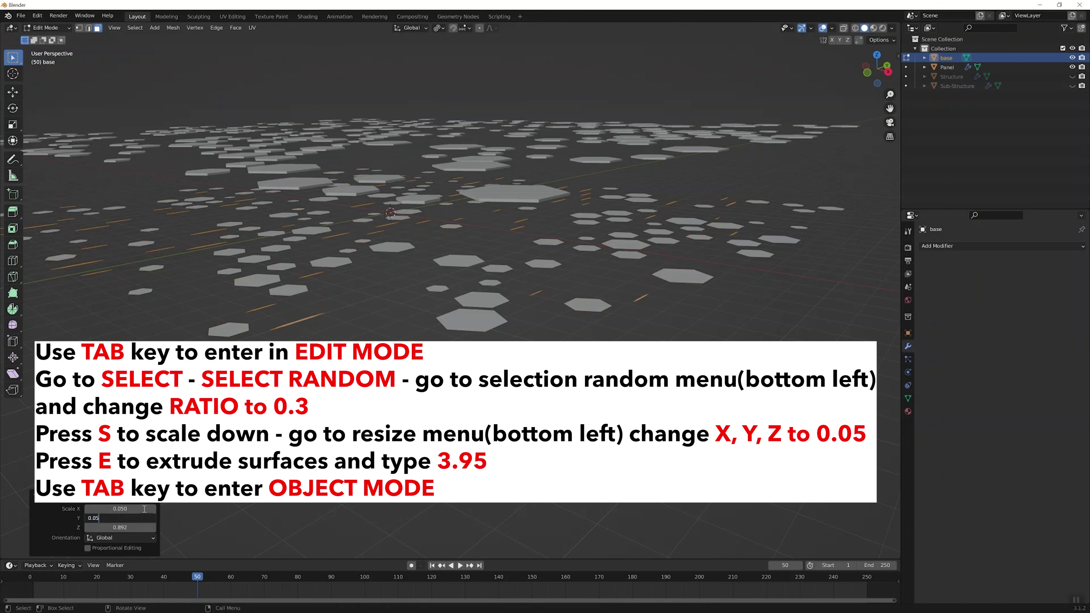
key(Tab)
text(0.05)
key(Return)
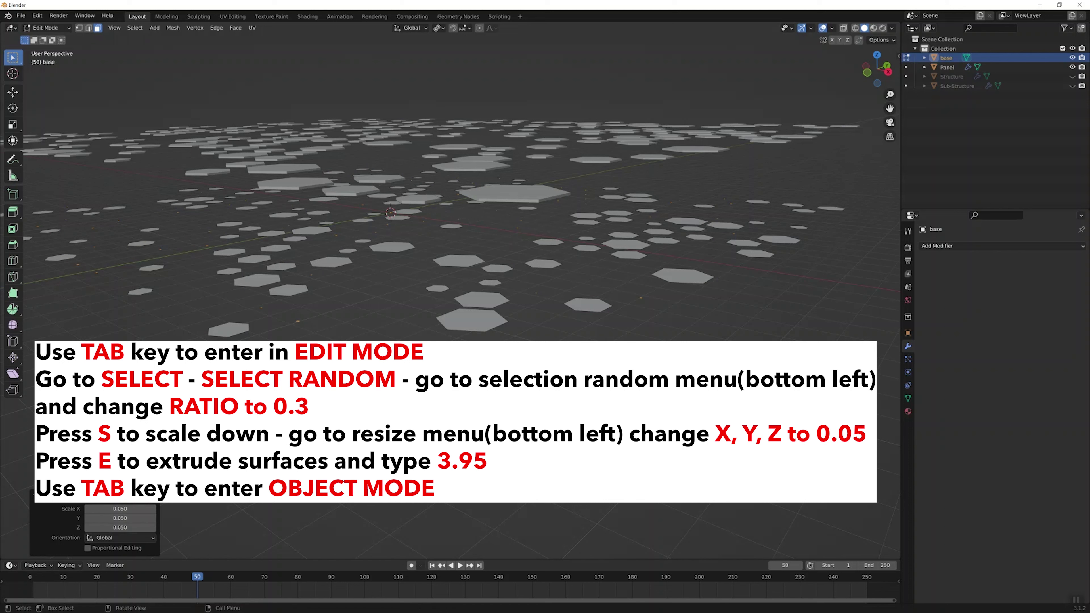
Extrude the shrunken faces 3.95 m into pillars and return to Object Mode
text(e)
text(3)
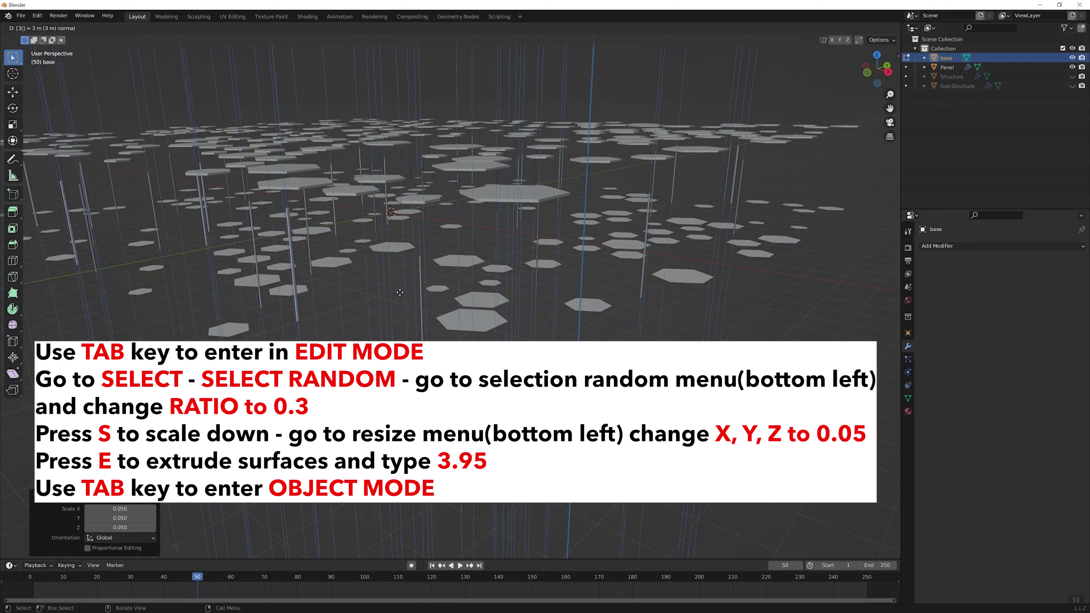
text(.95)
key(Return)
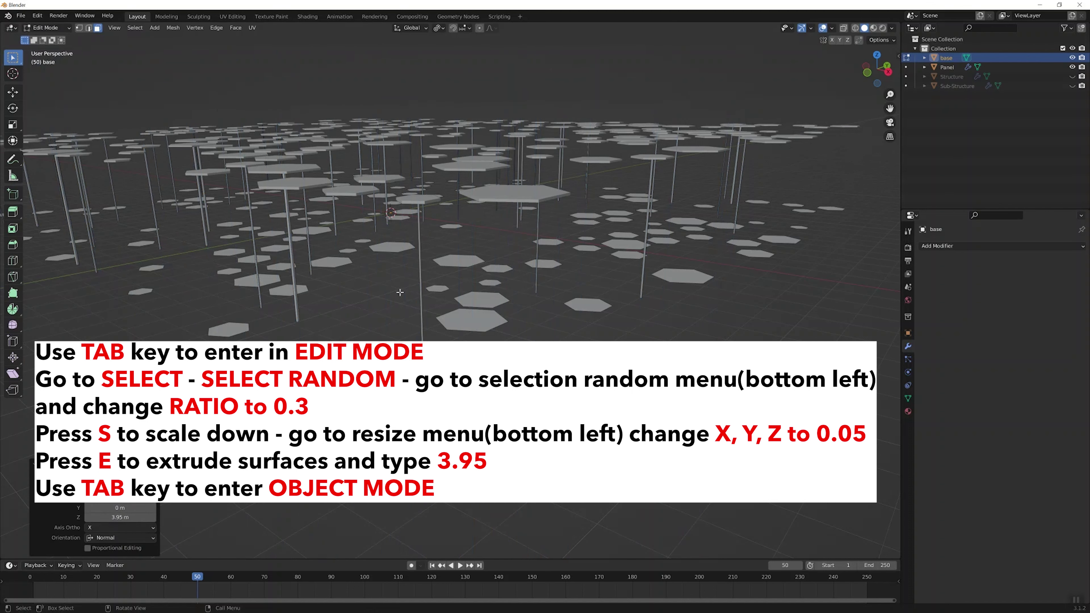
key(Tab)
Unhide the Structure and Sub-Structure objects in the outliner
click(382, 301)
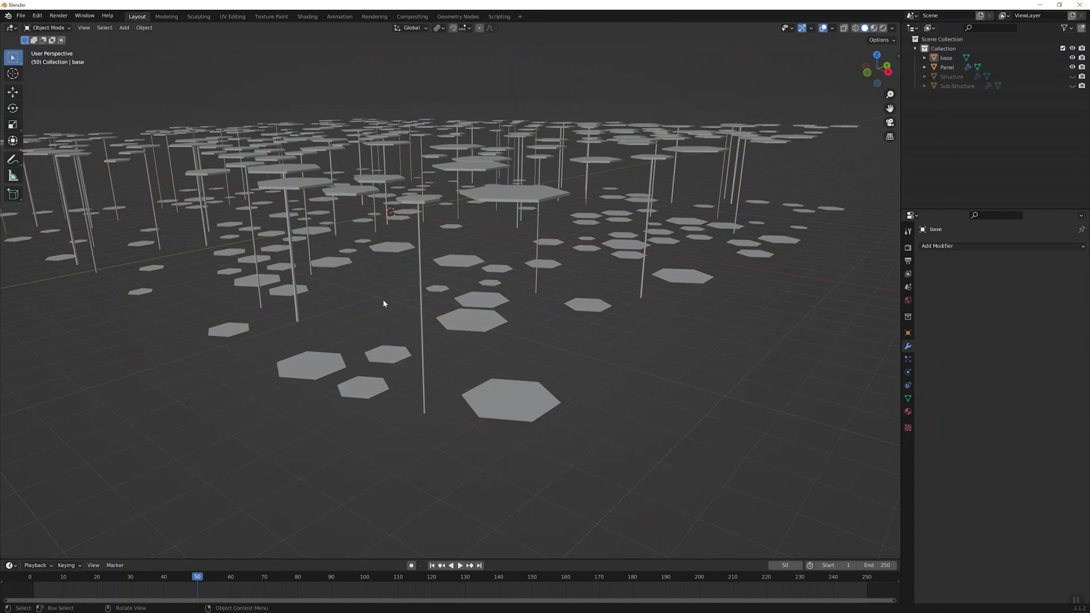
middle_drag(382, 299, 406, 184)
scroll(414, 214, down, 5)
middle_drag(422, 241, 488, 203)
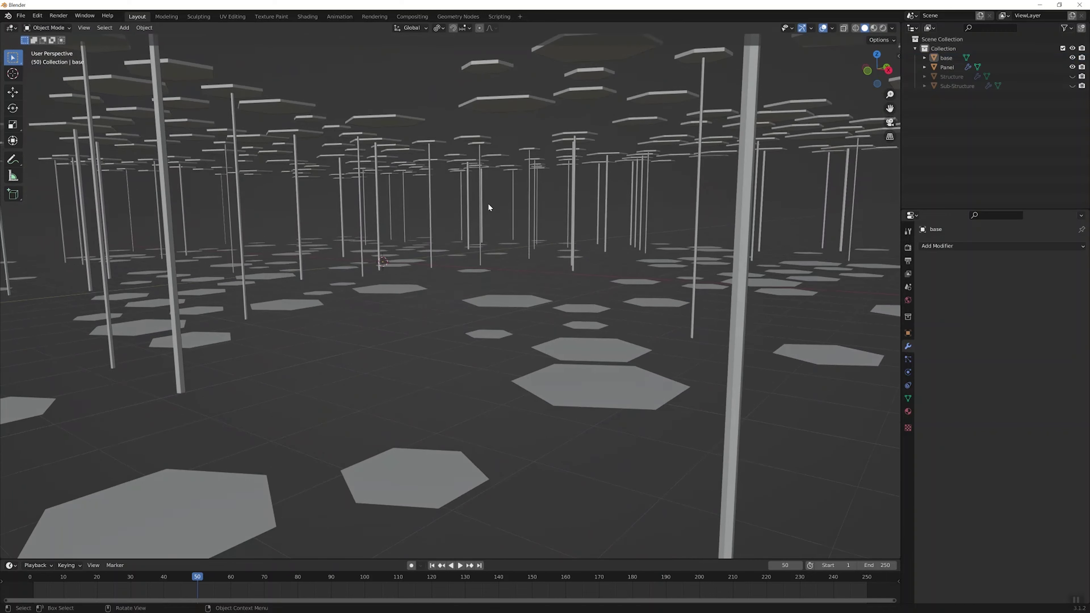
click(1072, 76)
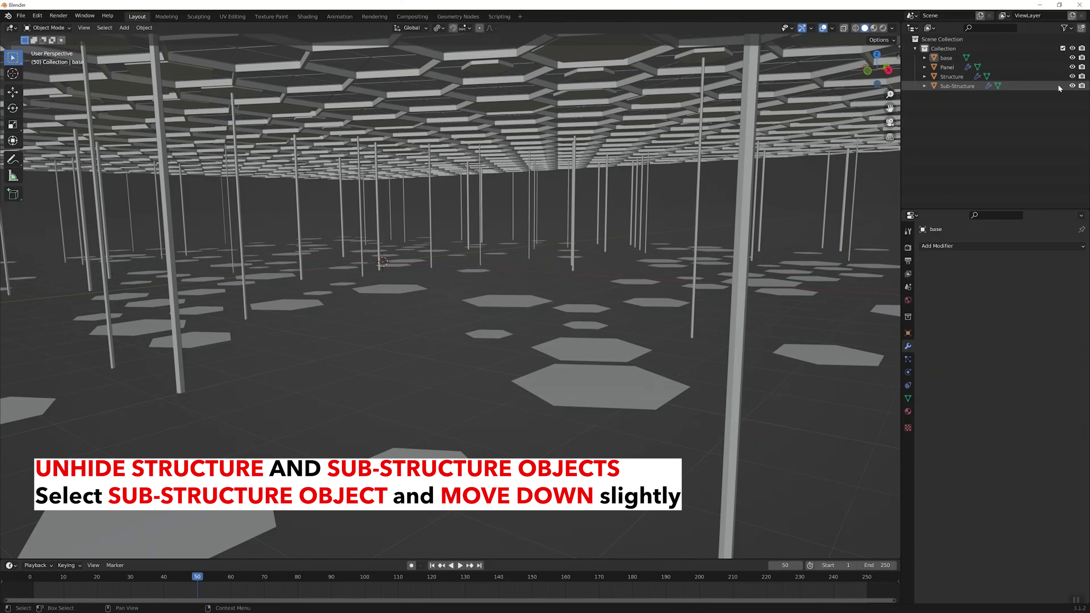
Move the Sub-Structure wireframe down 0.1 m on Z below the ceiling panels
mouse_move(729, 193)
middle_down()
mouse_move(719, 139)
mouse_move(629, 81)
mouse_move(631, 150)
mouse_move(523, 129)
middle_up()
scroll(525, 126, up, 3)
scroll(494, 118, down, 1)
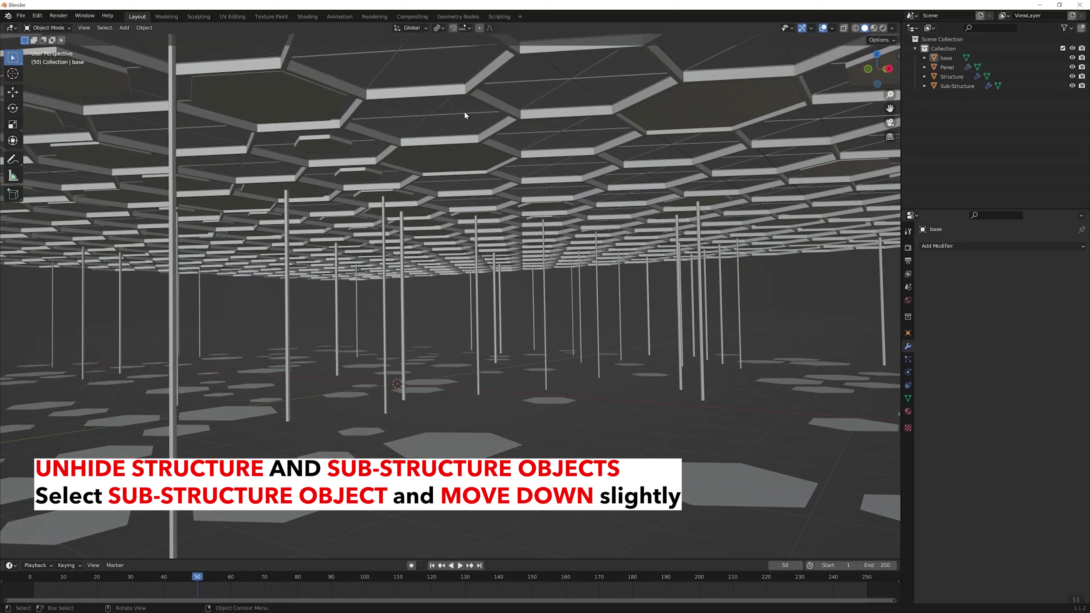
click(438, 114)
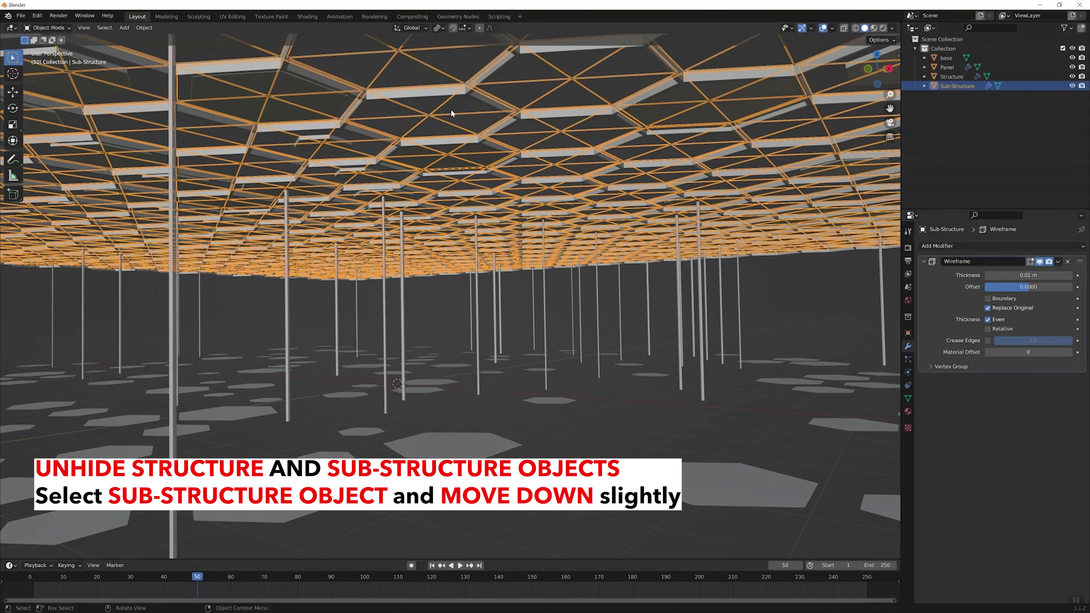
click(13, 92)
drag(395, 197, 396, 205)
click(327, 111)
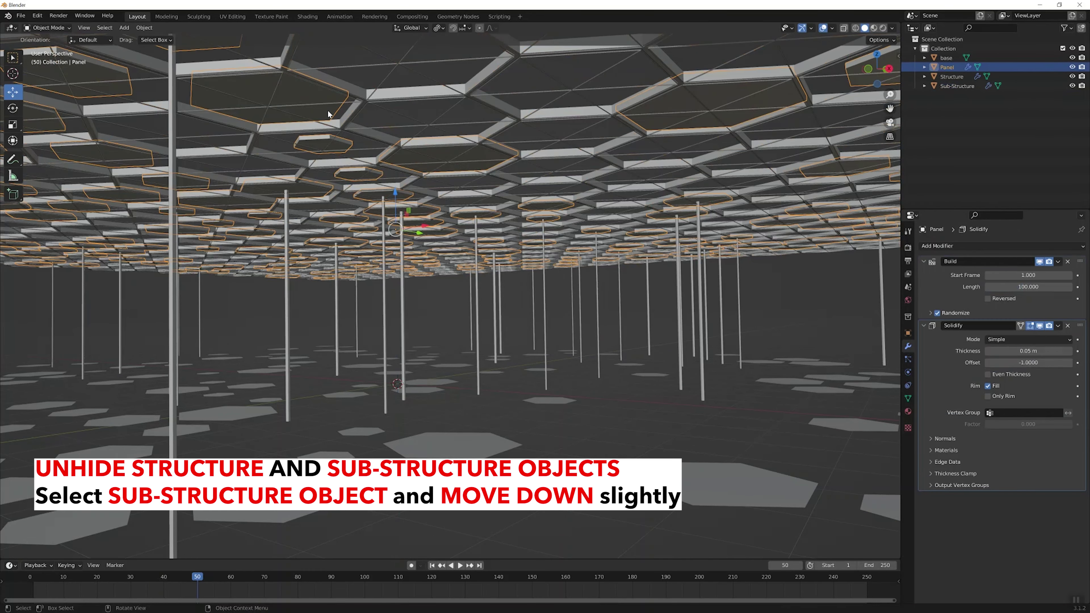
click(378, 118)
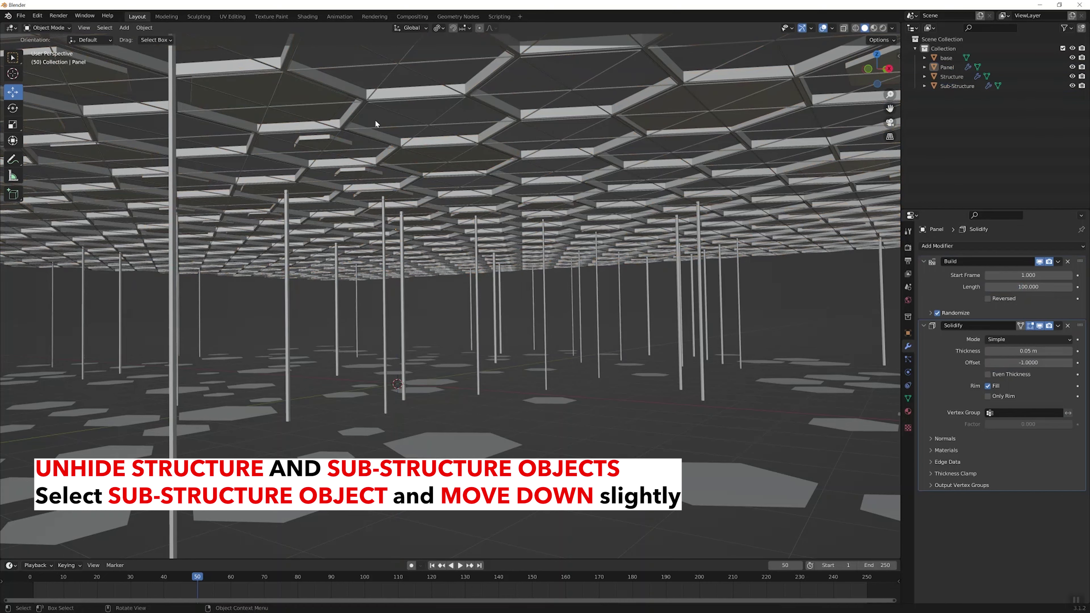
scroll(374, 120, up, 3)
mouse_move(376, 119)
middle_down()
mouse_move(398, 130)
mouse_move(420, 217)
mouse_move(451, 219)
mouse_move(467, 201)
middle_up()
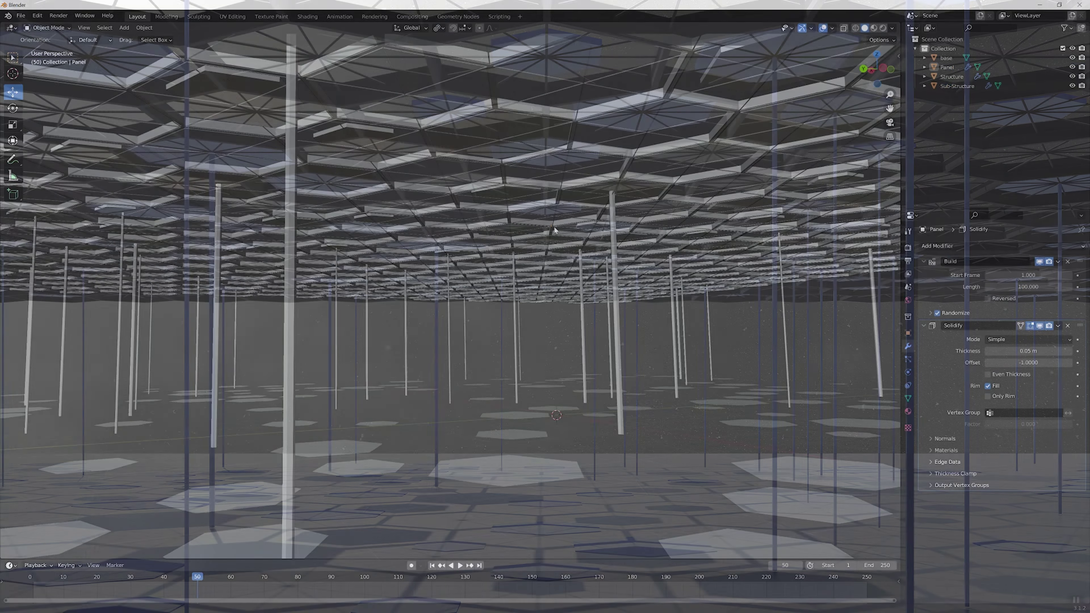